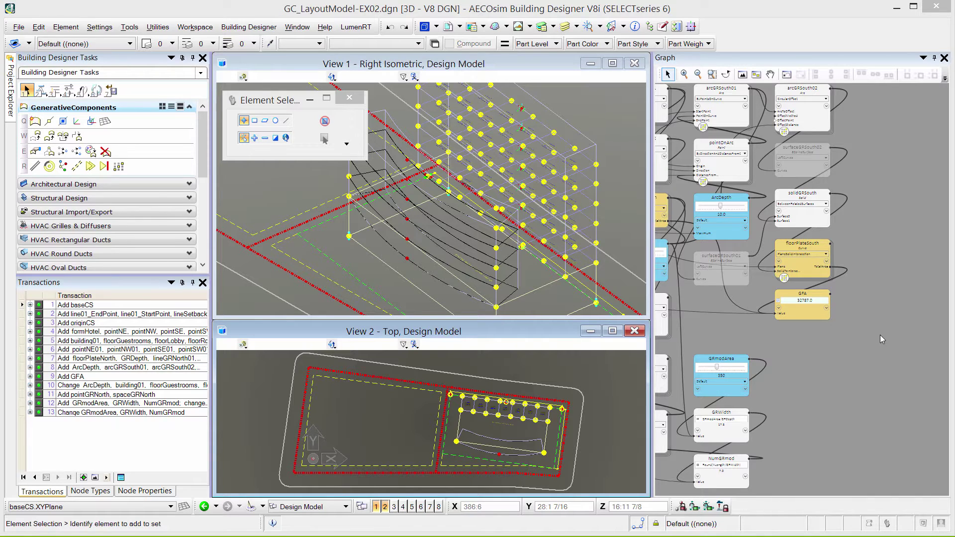
# Add a Space node to the graph and rename it spaceGRSouth
pyautogui.click(99, 492)
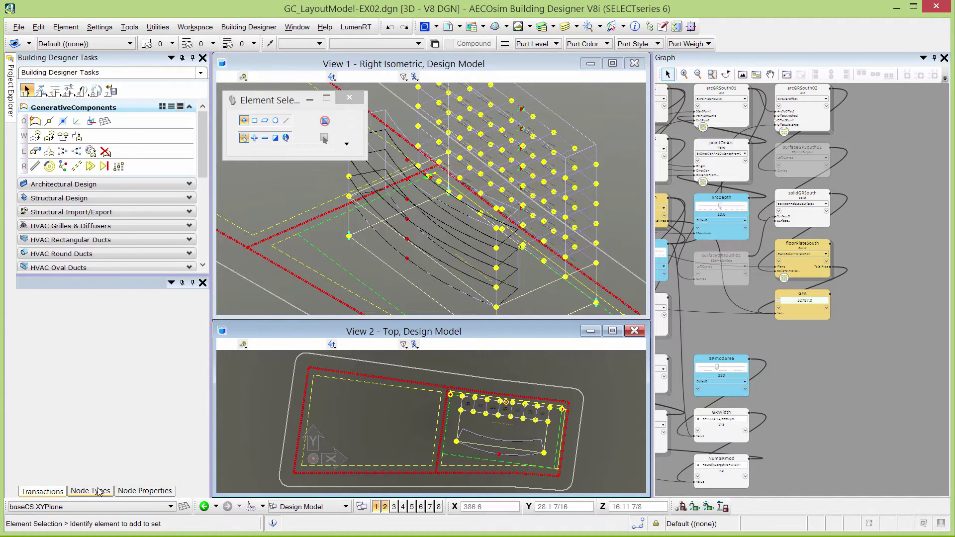
pyautogui.moveTo(202, 439); pyautogui.dragTo(209, 384)
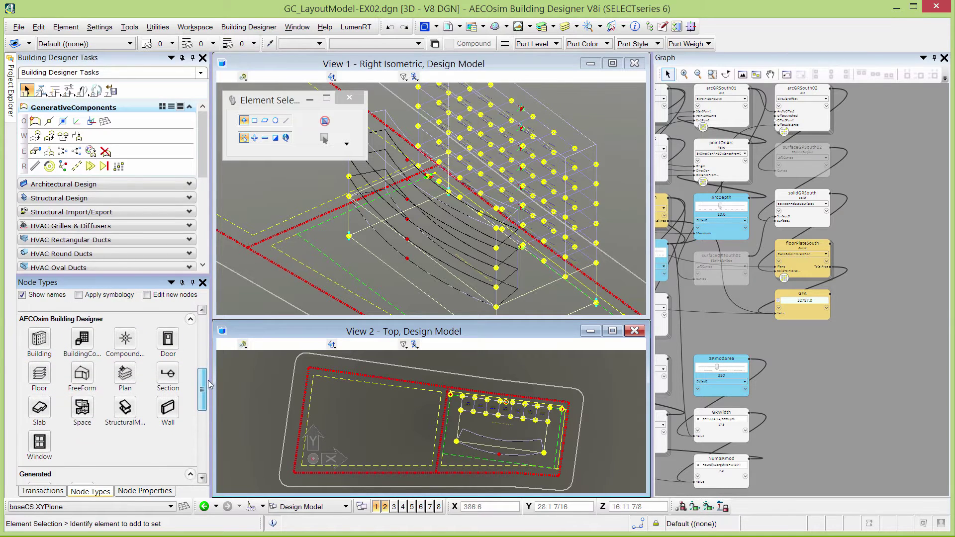
pyautogui.moveTo(83, 408); pyautogui.dragTo(818, 362)
pyautogui.click(809, 356)
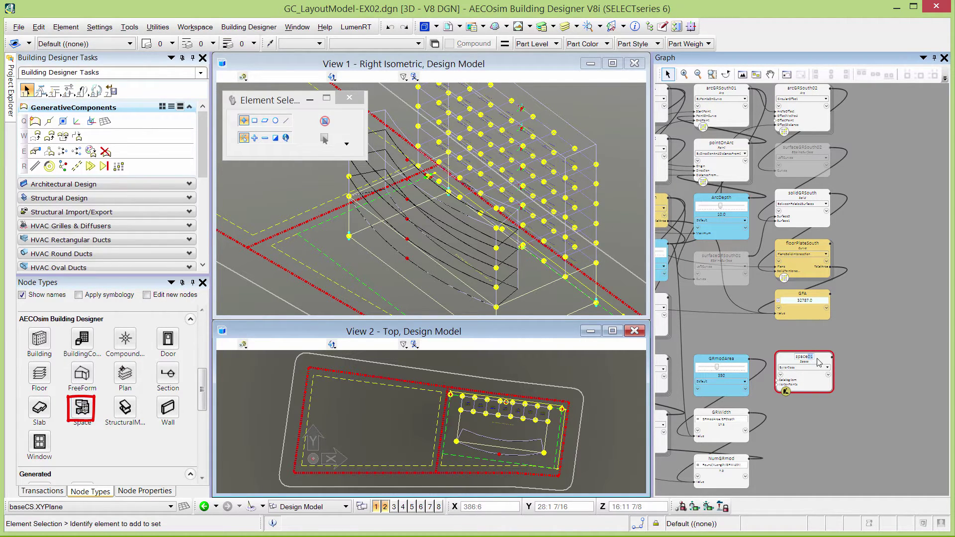
pyautogui.write('GRSouth')
# Set spaceGRSouth's technique to ByPointGrid and choose a Space catalog type for its CatalogItem
pyautogui.scroll(2, 798, 411)
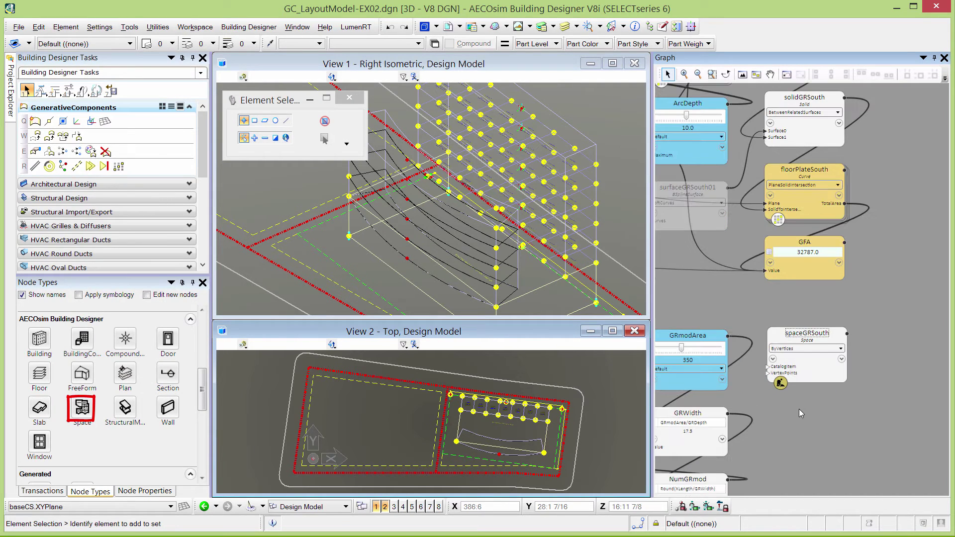
pyautogui.click(814, 351)
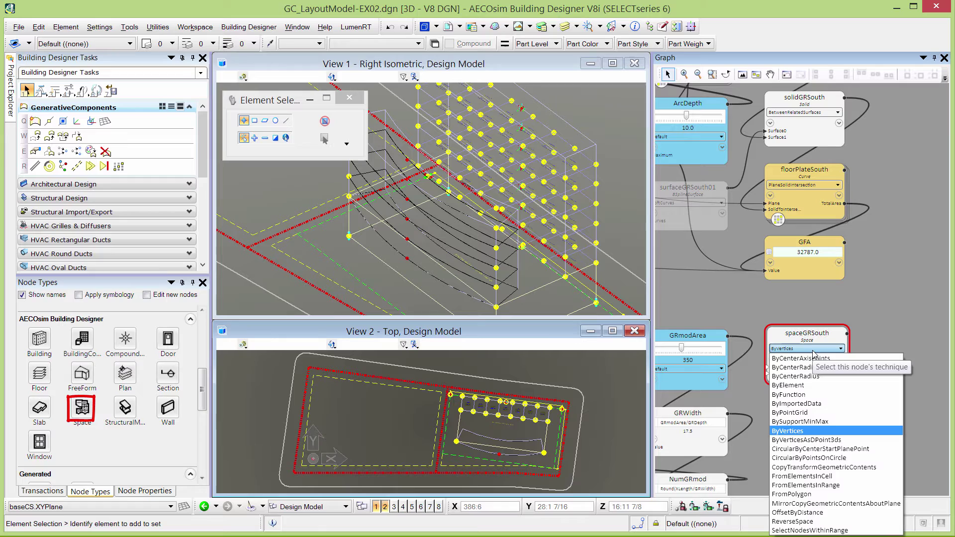
pyautogui.click(804, 413)
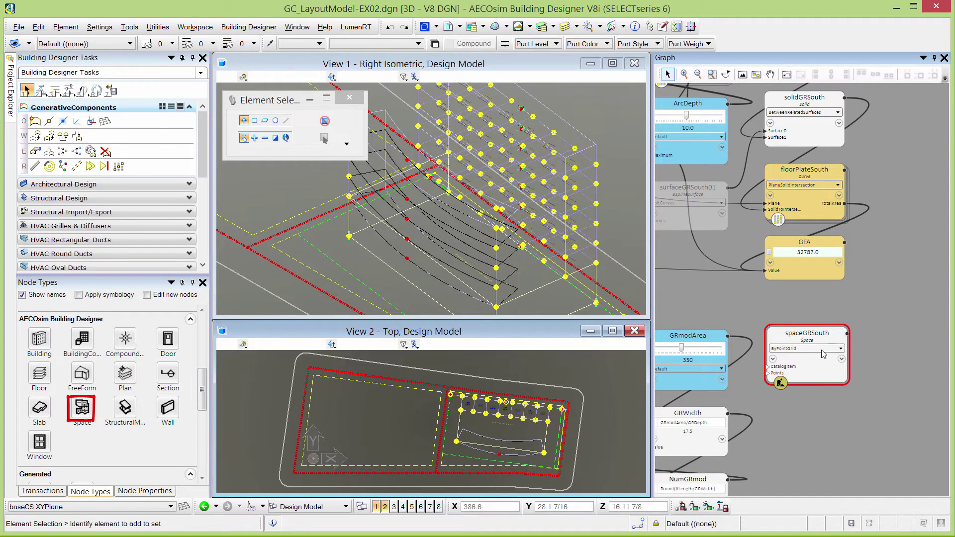
pyautogui.click(783, 367)
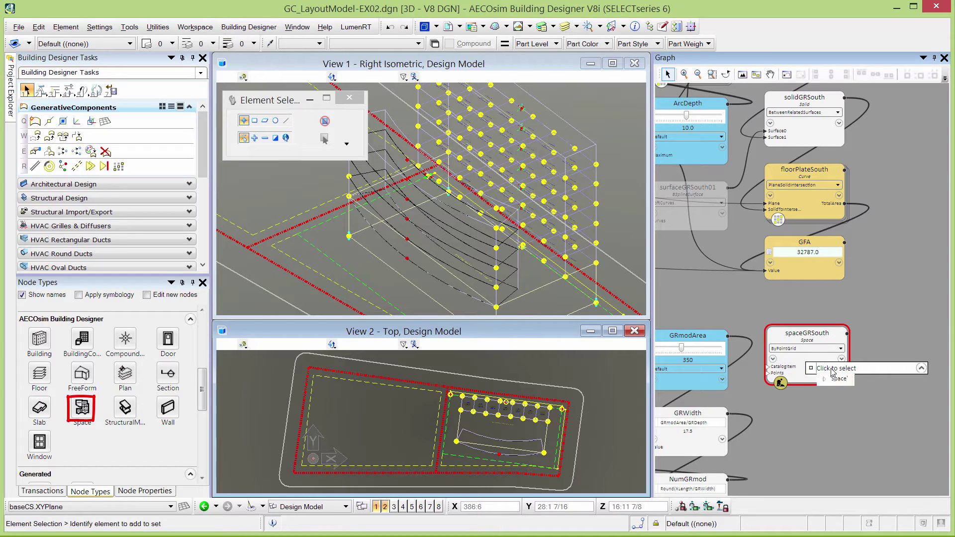
pyautogui.click(827, 380)
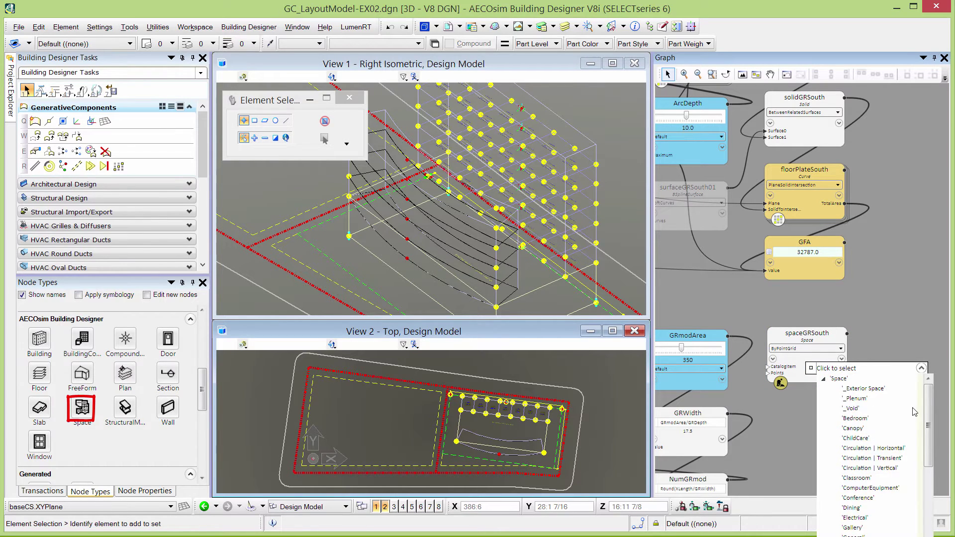
pyautogui.moveTo(927, 421); pyautogui.dragTo(921, 493)
pyautogui.click(860, 477)
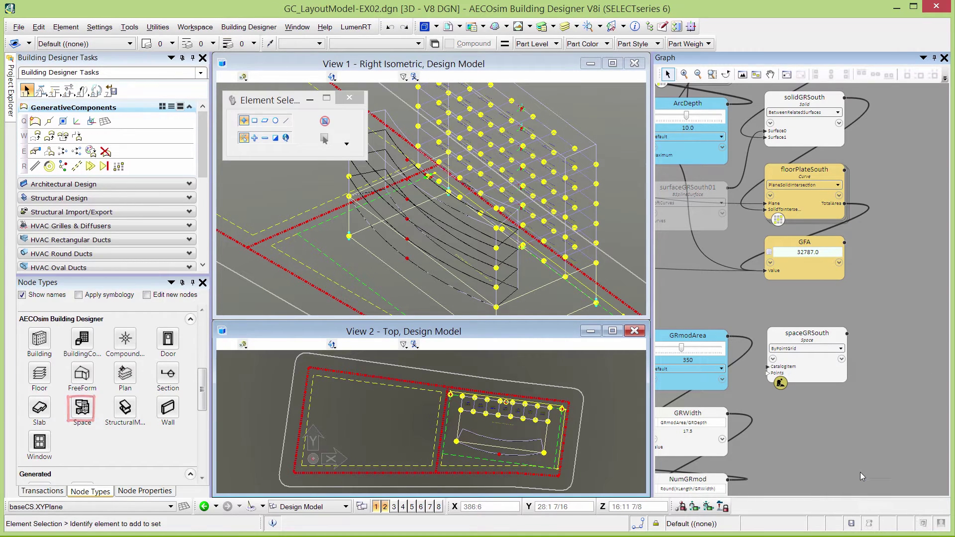
pyautogui.scroll(-2, 861, 270)
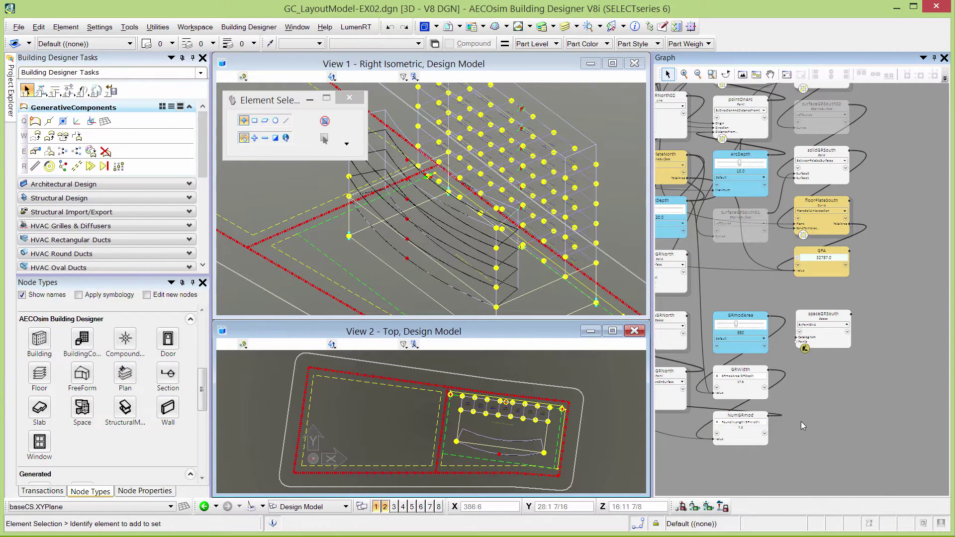
# Add a Point node from Geometry to the graph and rename it pointGRSouth
pyautogui.scroll(1, 801, 422)
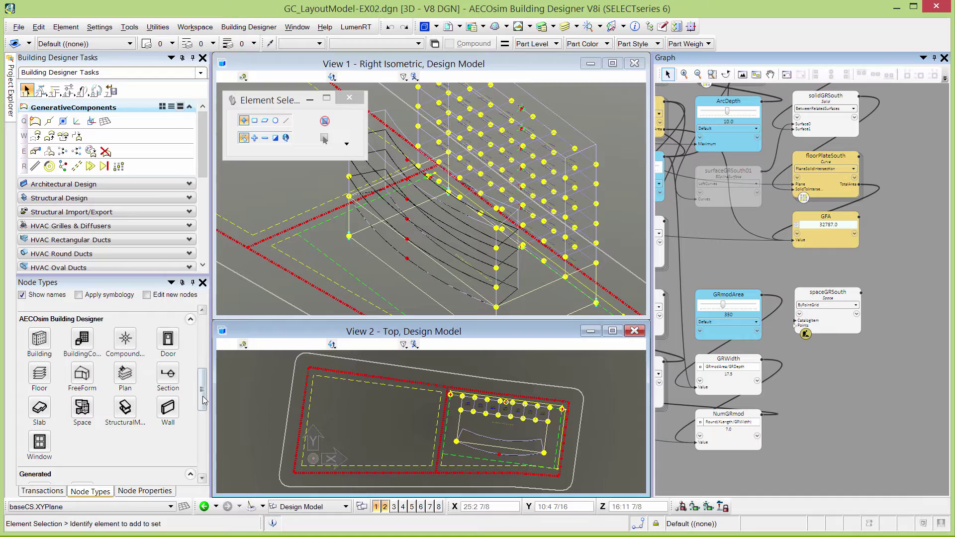
pyautogui.moveTo(203, 400); pyautogui.dragTo(202, 343)
pyautogui.moveTo(39, 470); pyautogui.dragTo(828, 370)
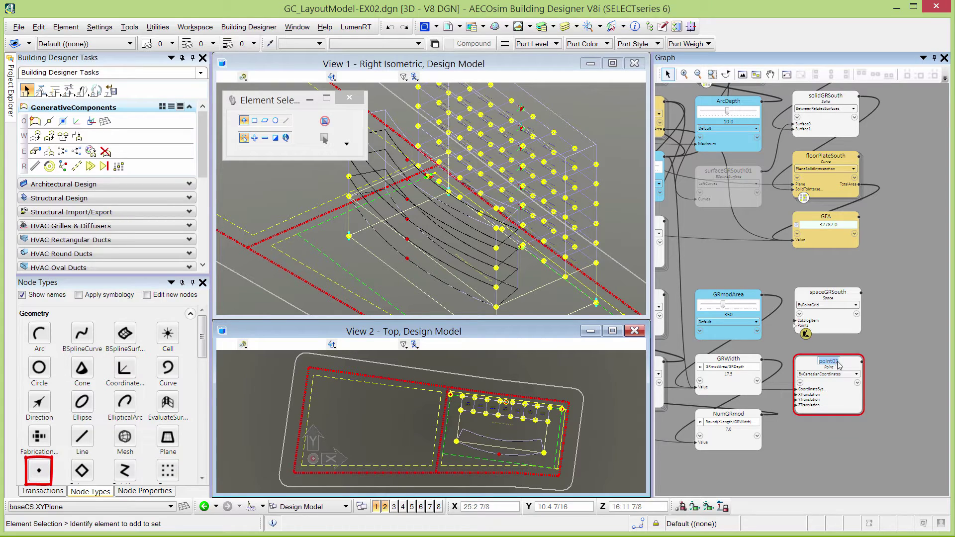
pyautogui.doubleClick(838, 361)
pyautogui.press('BackSpace')
pyautogui.write('GR')
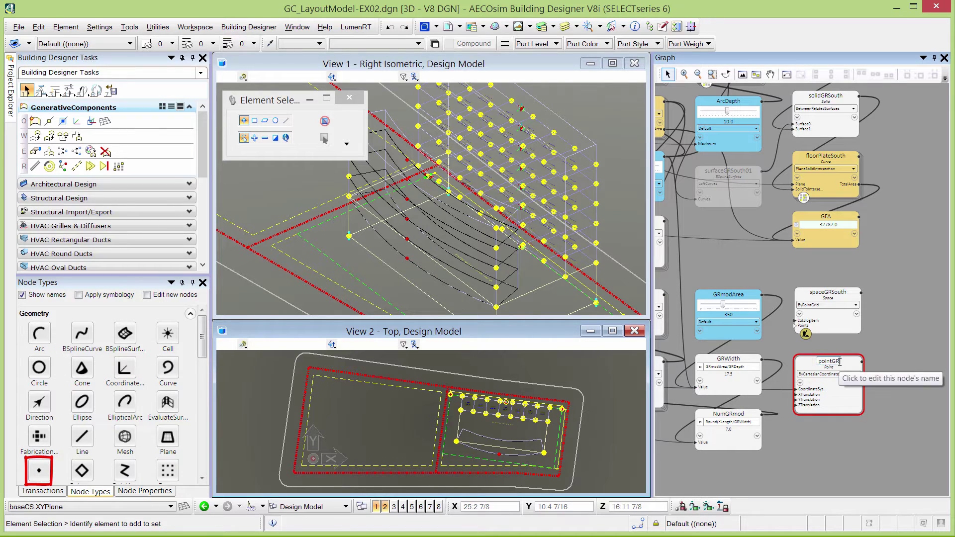
pyautogui.write('South')
pyautogui.click(855, 418)
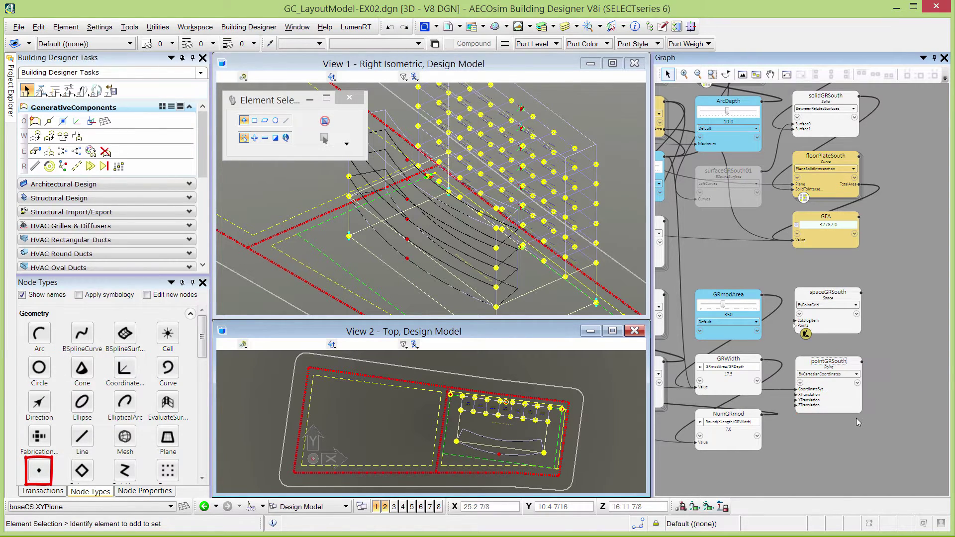
# Switch pointGRSouth's technique to ByNumberOfBaysAlongCurve
pyautogui.scroll(1, 855, 418)
pyautogui.scroll(1, 856, 418)
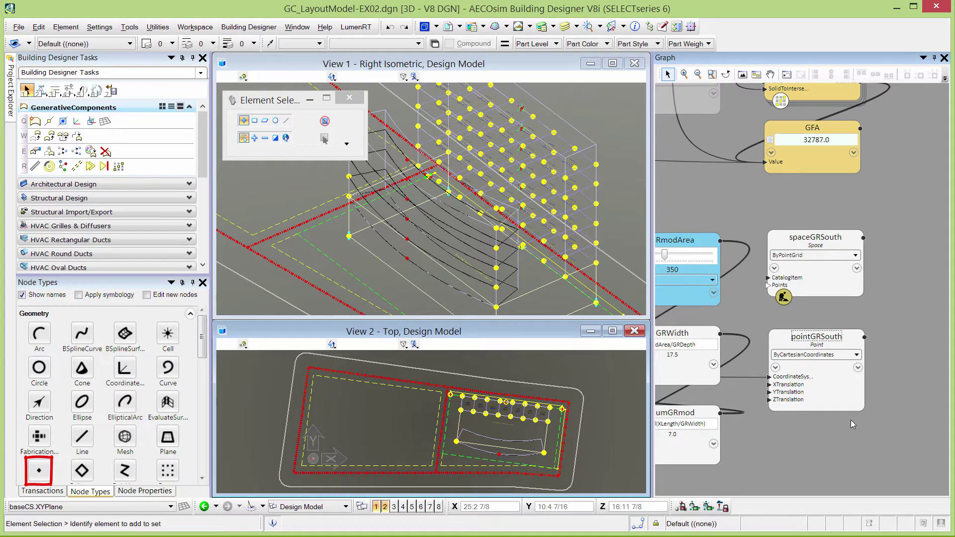
pyautogui.click(808, 355)
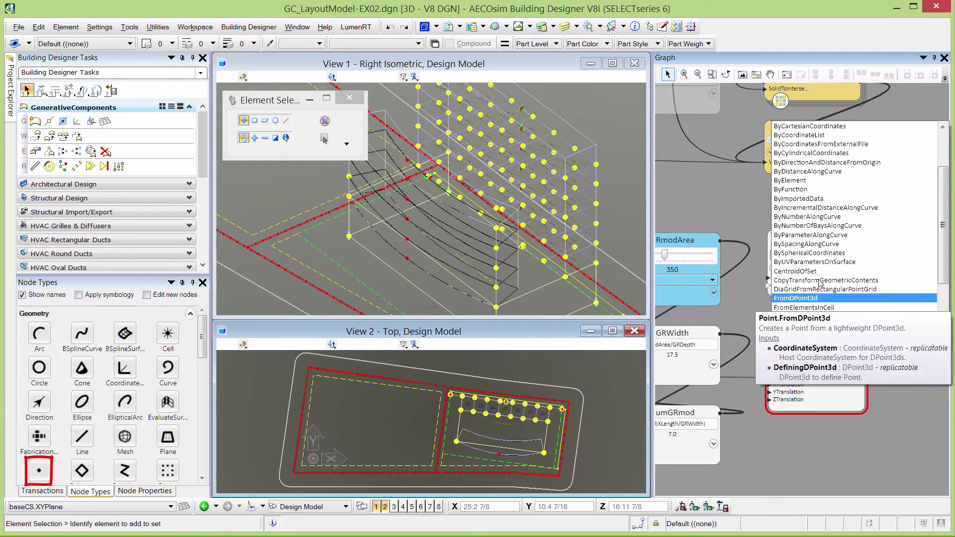
pyautogui.click(823, 226)
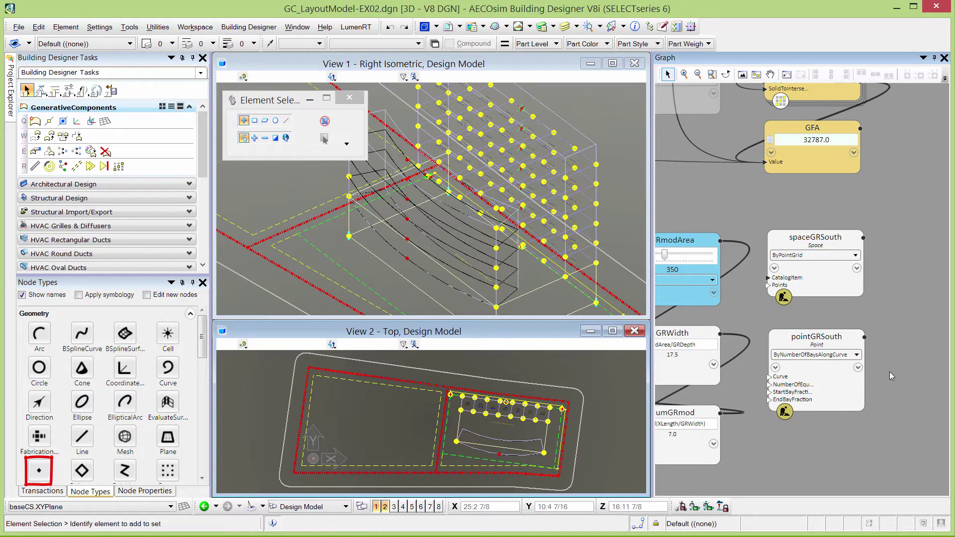
# Feed arcGRSouth01 into pointGRSouth's Curve input and check the south arcs in the views
pyautogui.click(770, 380)
pyautogui.scroll(-3, 824, 469)
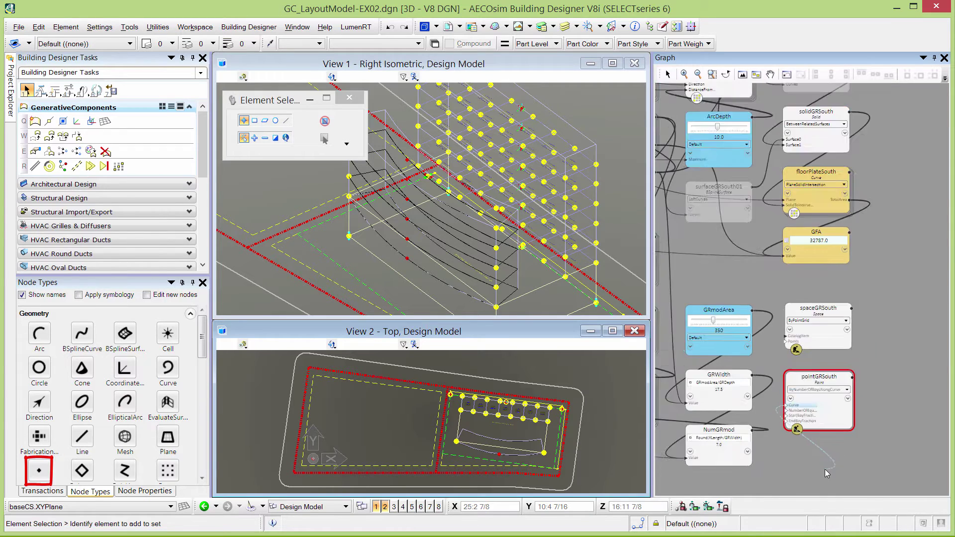
pyautogui.scroll(3, 773, 116)
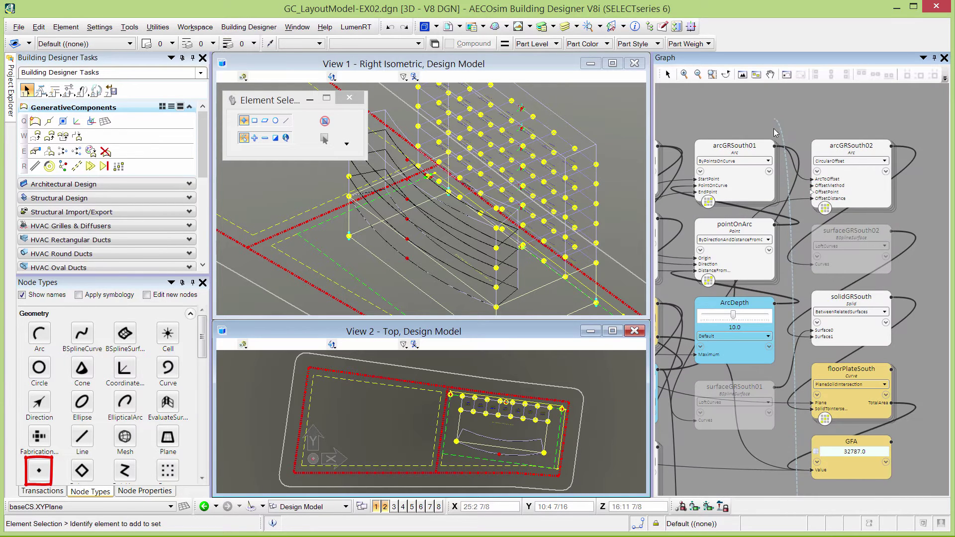
pyautogui.click(773, 146)
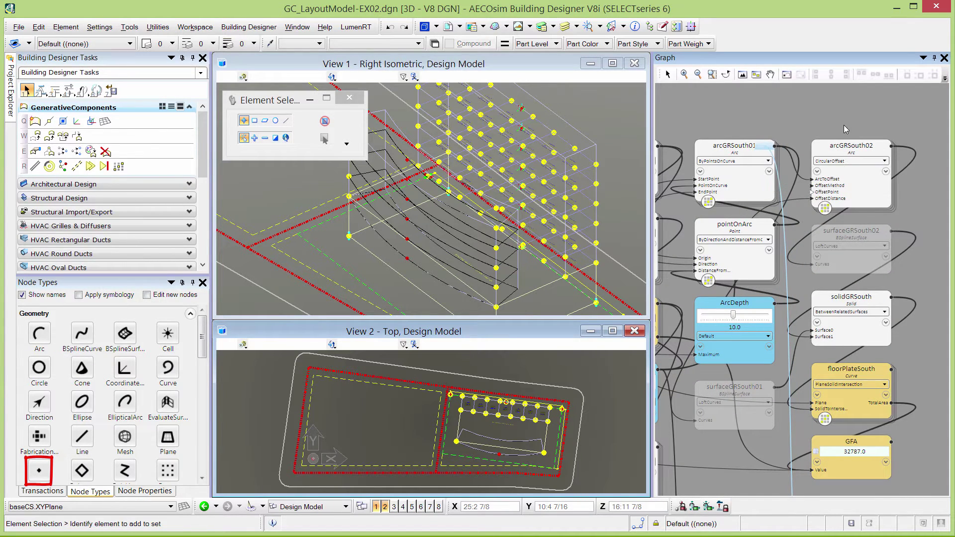
pyautogui.click(870, 140)
pyautogui.scroll(-3, 828, 119)
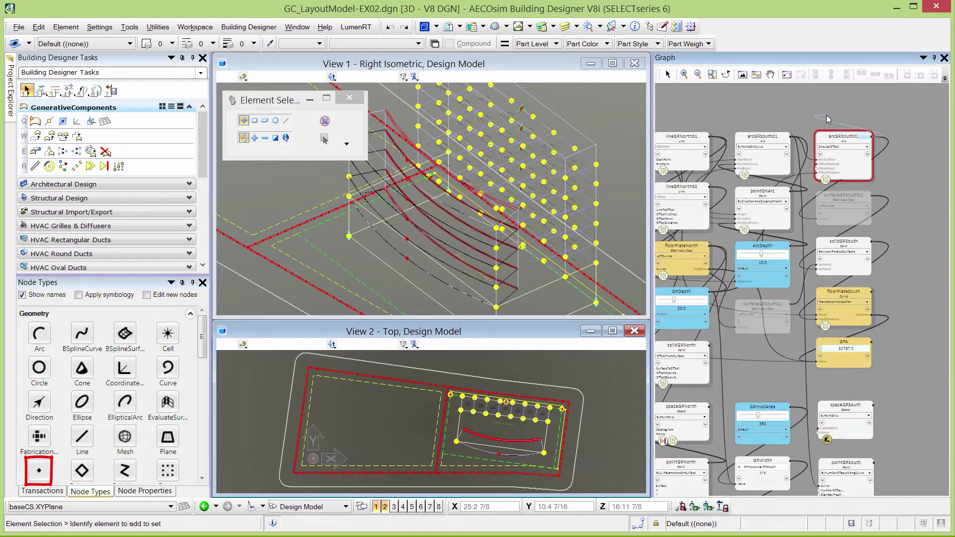
pyautogui.scroll(4, 866, 378)
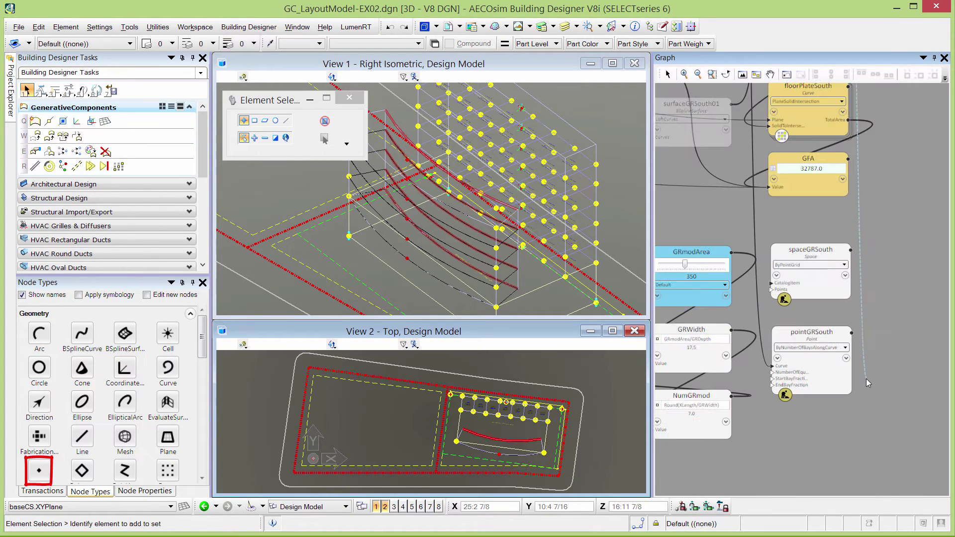
pyautogui.click(865, 335)
pyautogui.scroll(-1, 891, 348)
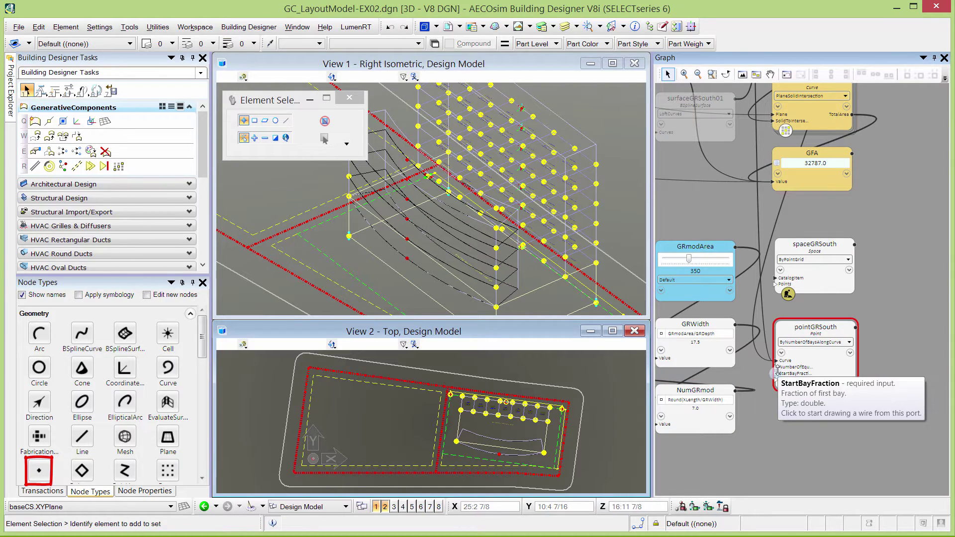
# Wire NumGRmod into pointGRSouth's number-of-bays input and open the StartBayFraction expression
pyautogui.moveTo(779, 366); pyautogui.dragTo(731, 400)
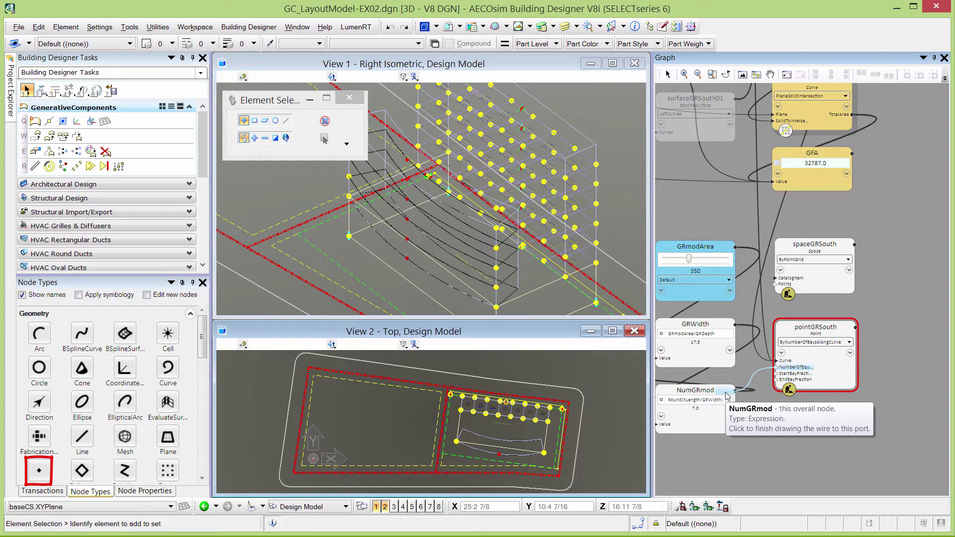
pyautogui.click(726, 396)
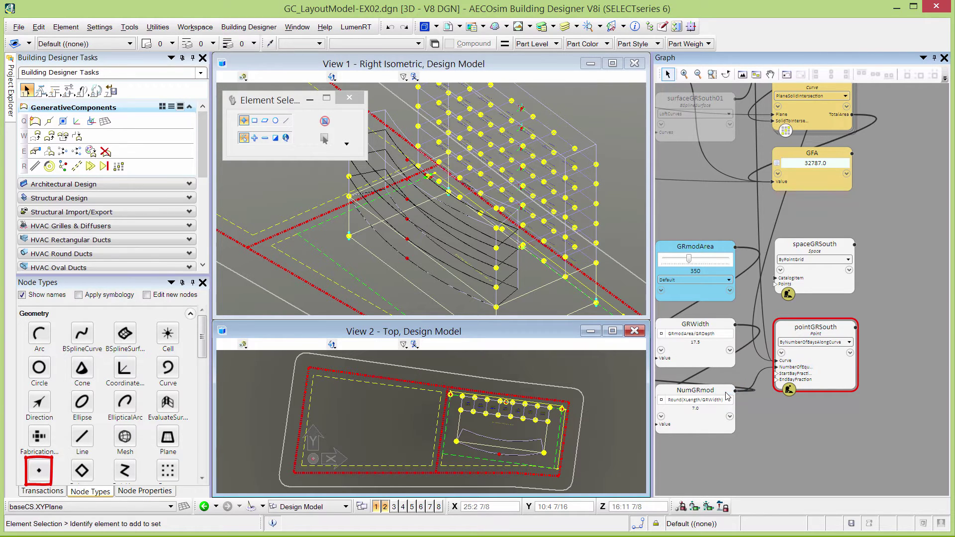
pyautogui.scroll(2, 763, 386)
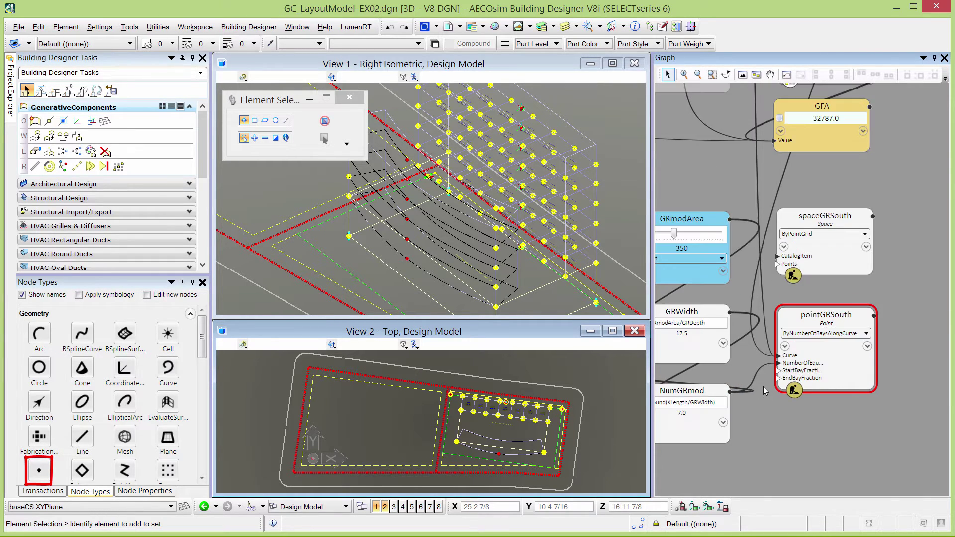
pyautogui.click(811, 368)
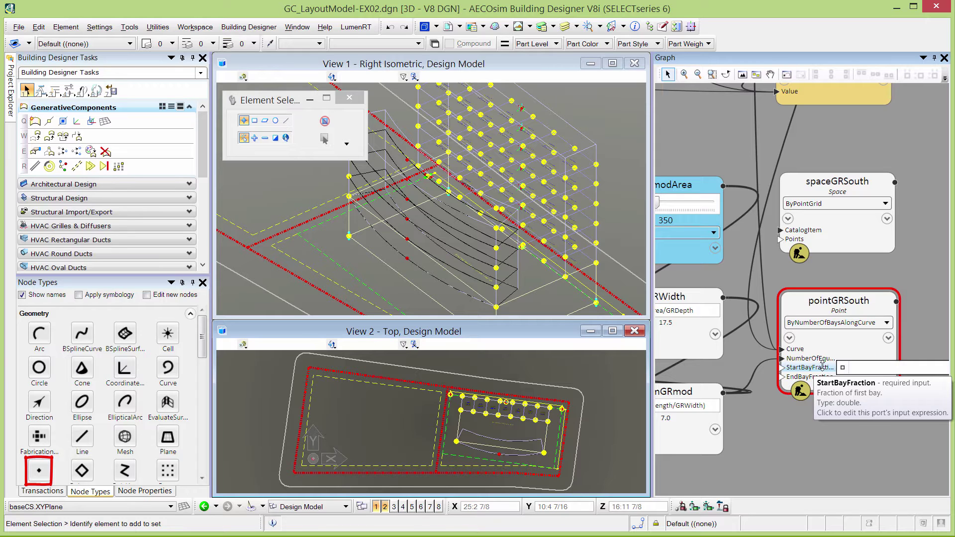
# Set pointGRSouth's StartBayFraction and EndBayFraction to 0 so points generate along the arcs
pyautogui.click(871, 370)
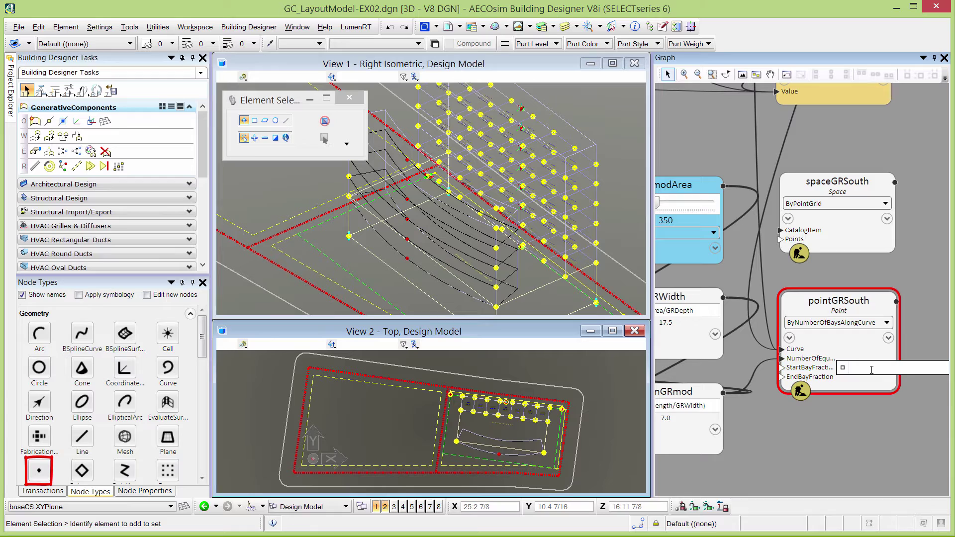
pyautogui.press('Tab')
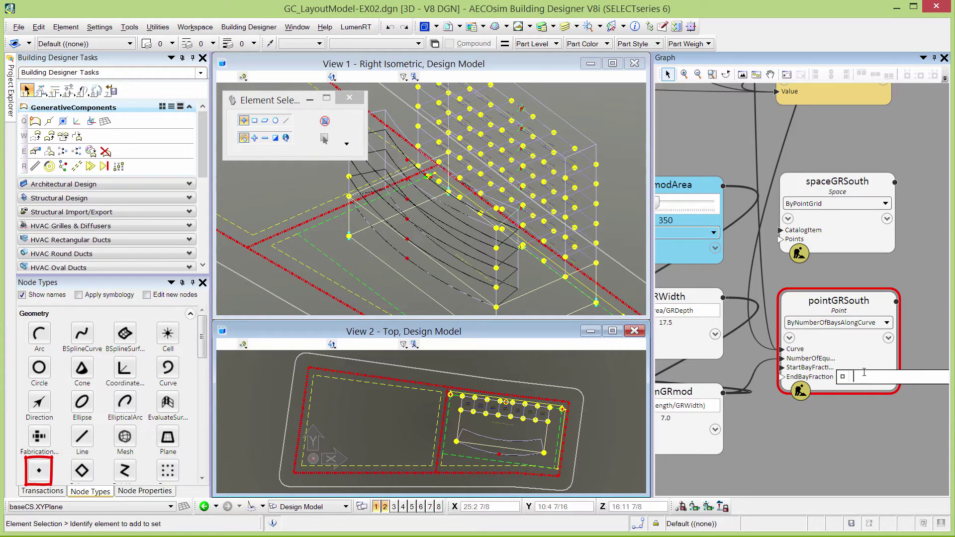
pyautogui.write('0')
pyautogui.press('Tab')
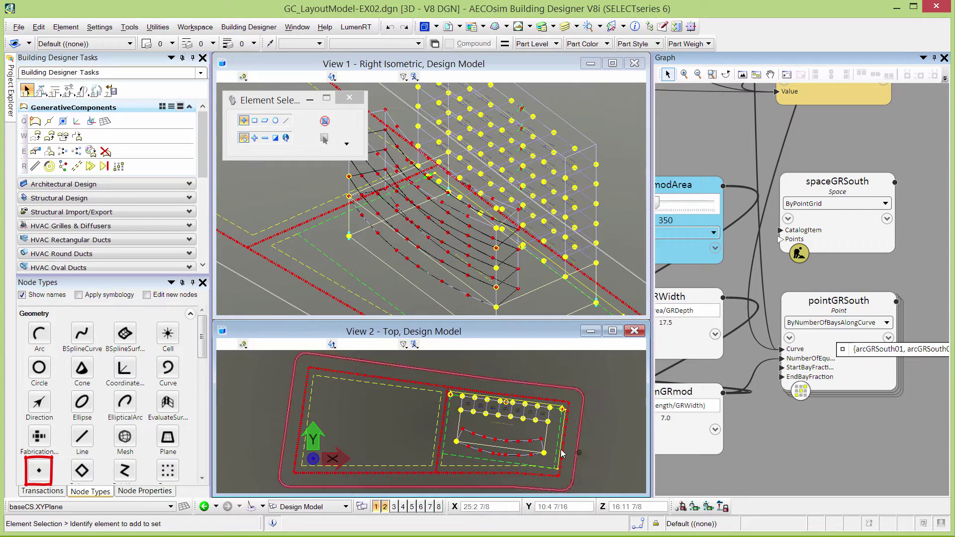
# Connect pointGRSouth's output to spaceGRSouth's Points input
pyautogui.scroll(2, 537, 465)
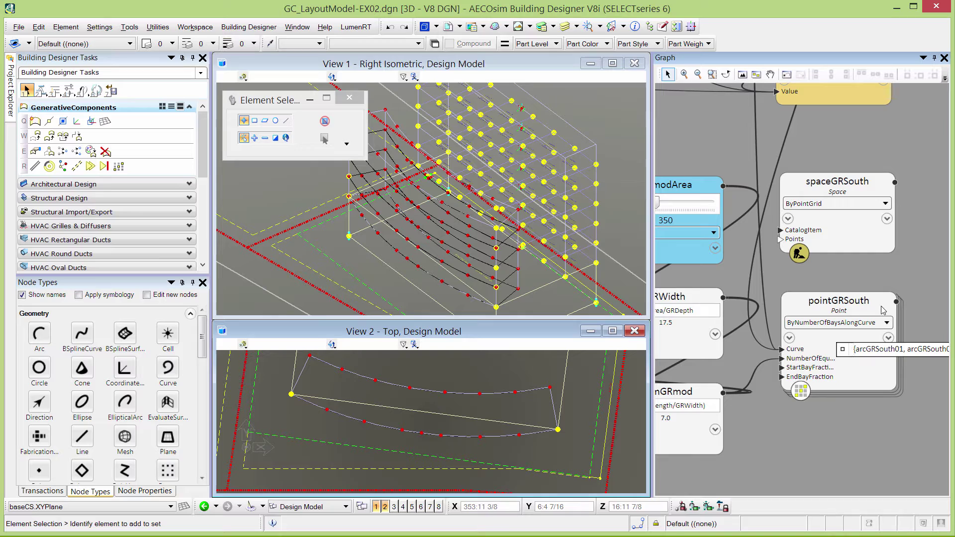
pyautogui.click(889, 307)
pyautogui.click(895, 301)
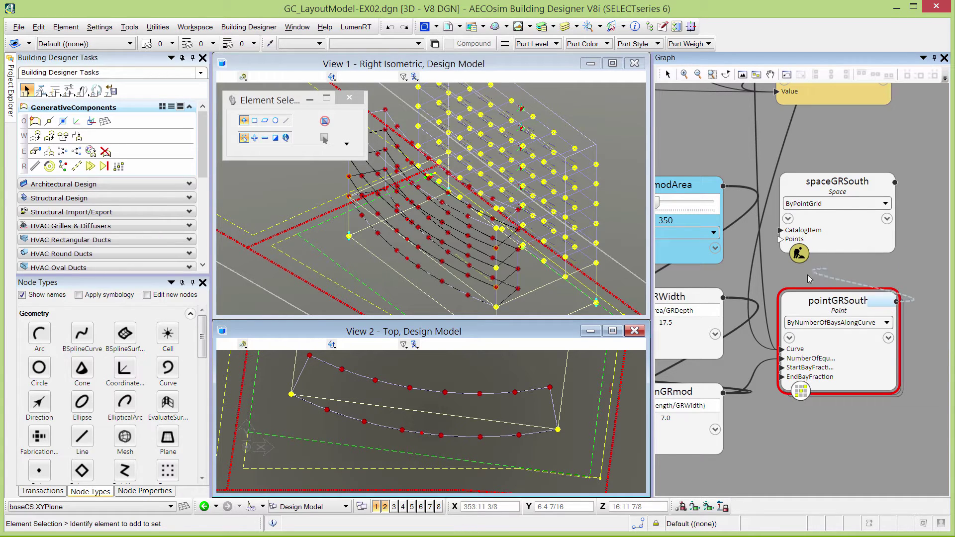
pyautogui.click(777, 239)
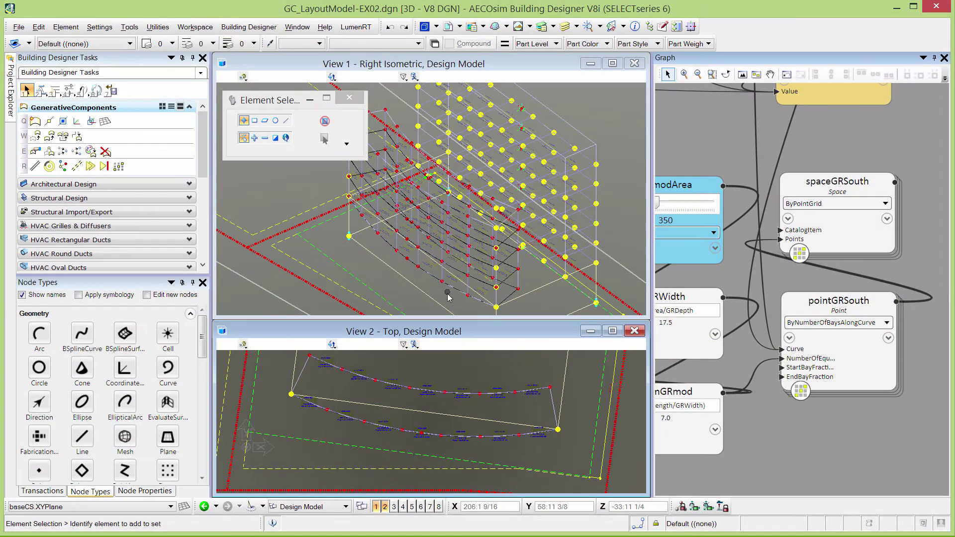
# Zoom in on View 1 to read the room labels generated along the south arcs
pyautogui.scroll(2, 448, 292)
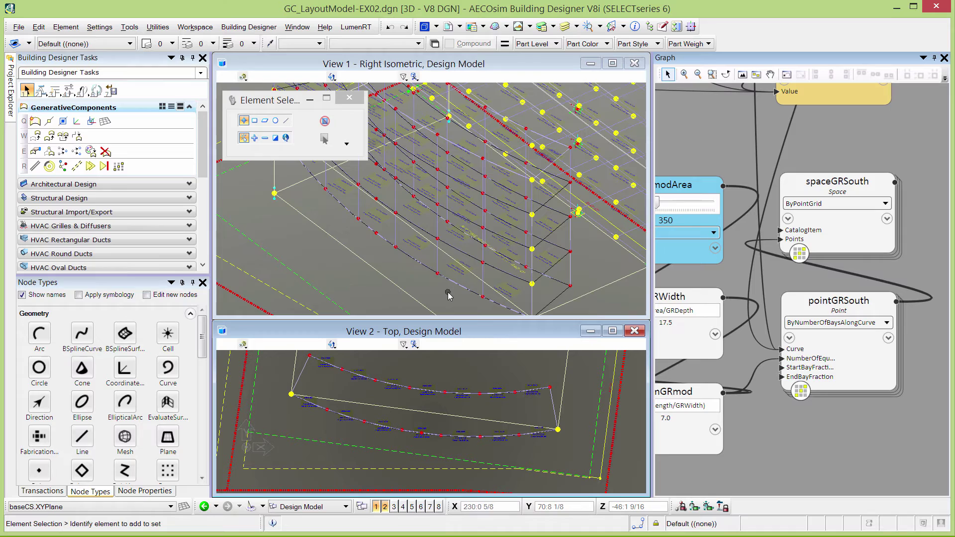
pyautogui.scroll(2, 447, 292)
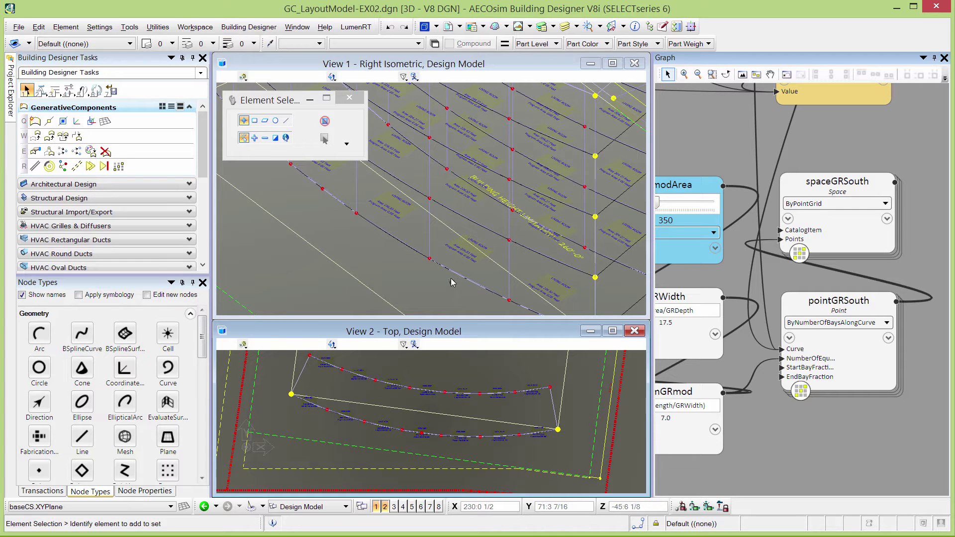
pyautogui.moveTo(429, 259)
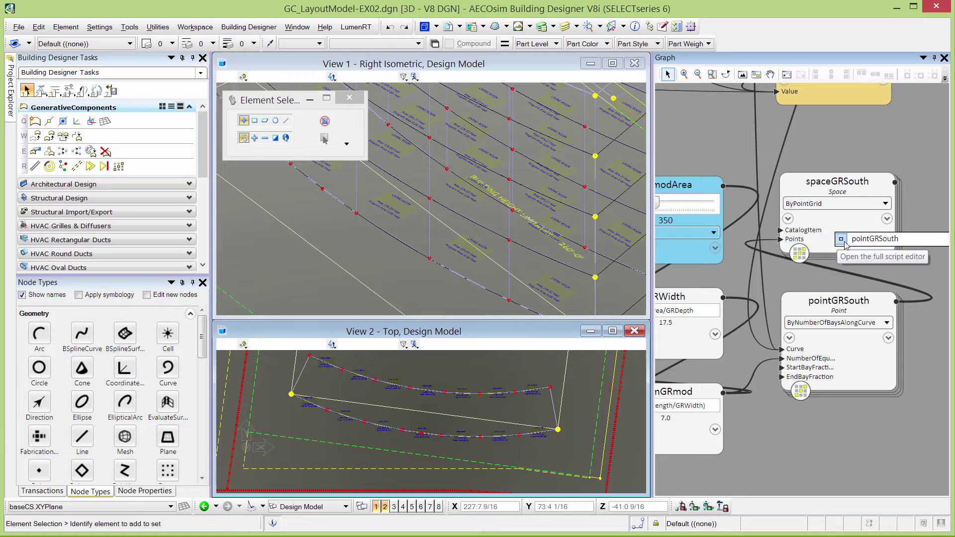
# Change spaceGRSouth's Points expression to Transpose(pointGRSouth) in the full script editor
pyautogui.click(844, 242)
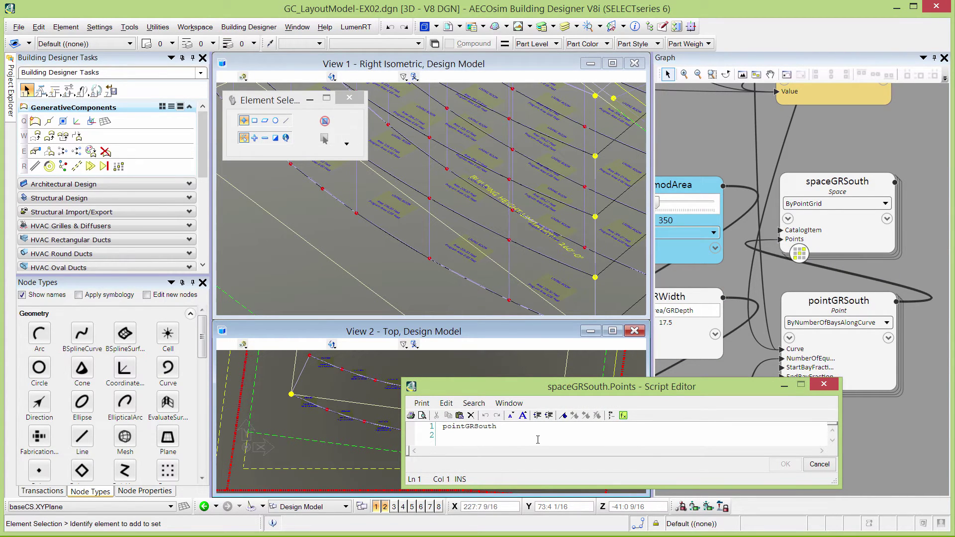
pyautogui.write('Transp')
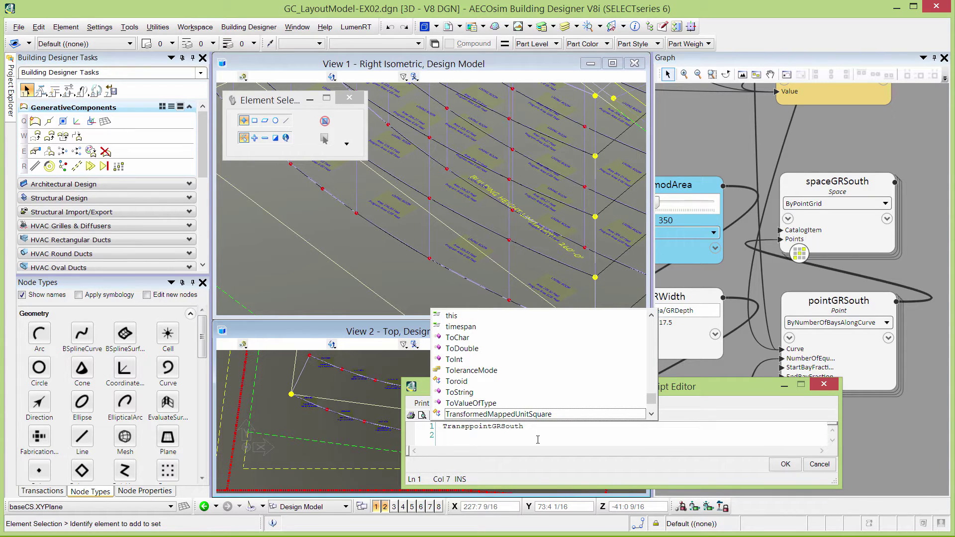
pyautogui.write('ose(')
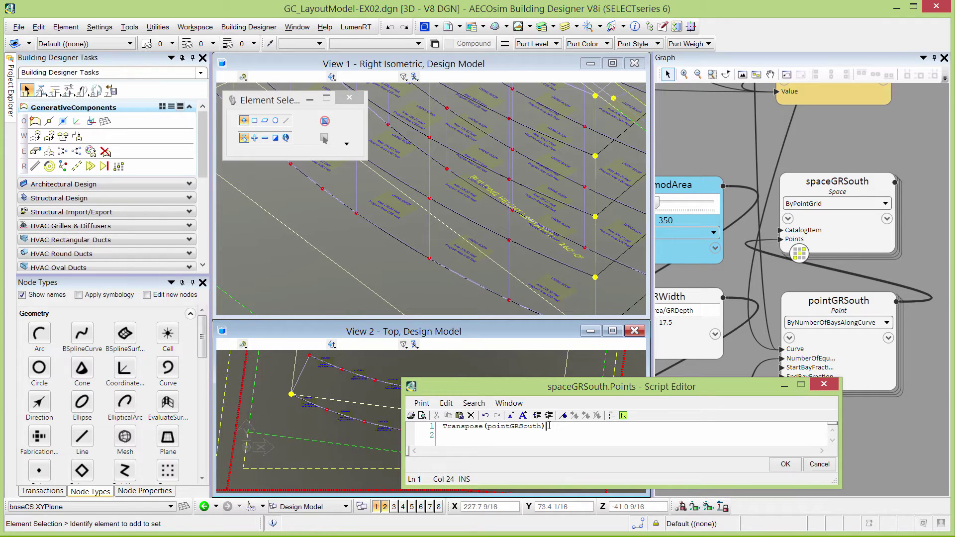
pyautogui.click(782, 464)
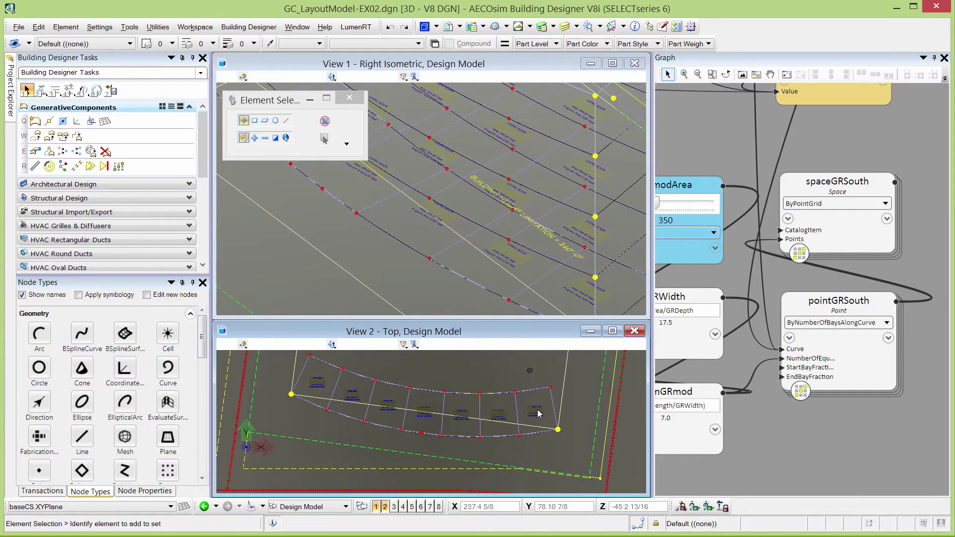
# Zoom View 1 to inspect the six rooms spanning the two south arcs and their area labels
pyautogui.scroll(2, 539, 420)
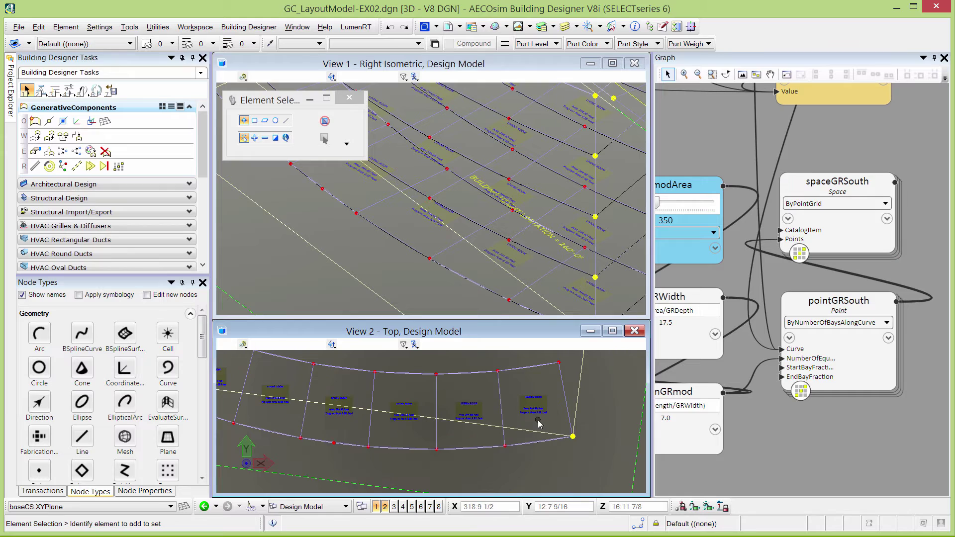
pyautogui.scroll(2, 539, 424)
pyautogui.scroll(4, 546, 407)
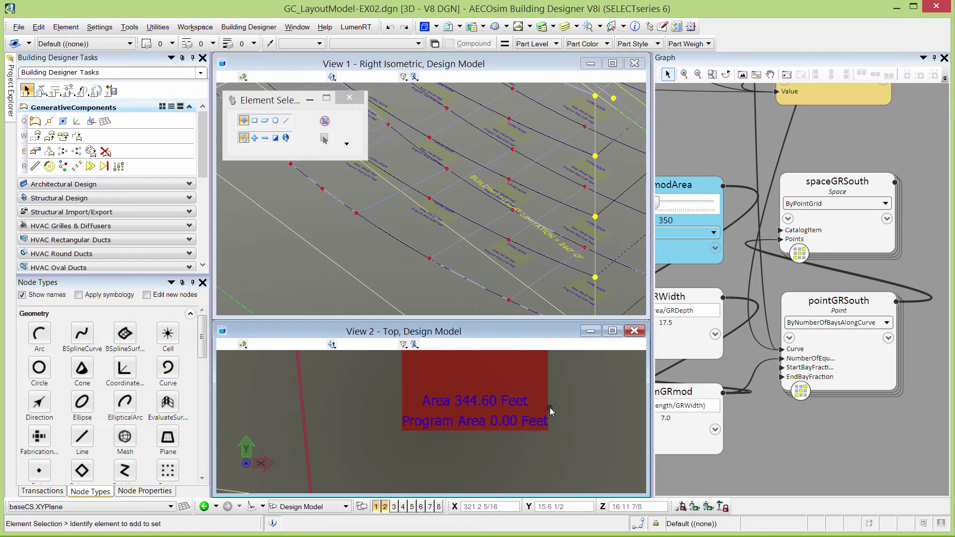
pyautogui.scroll(-5, 584, 415)
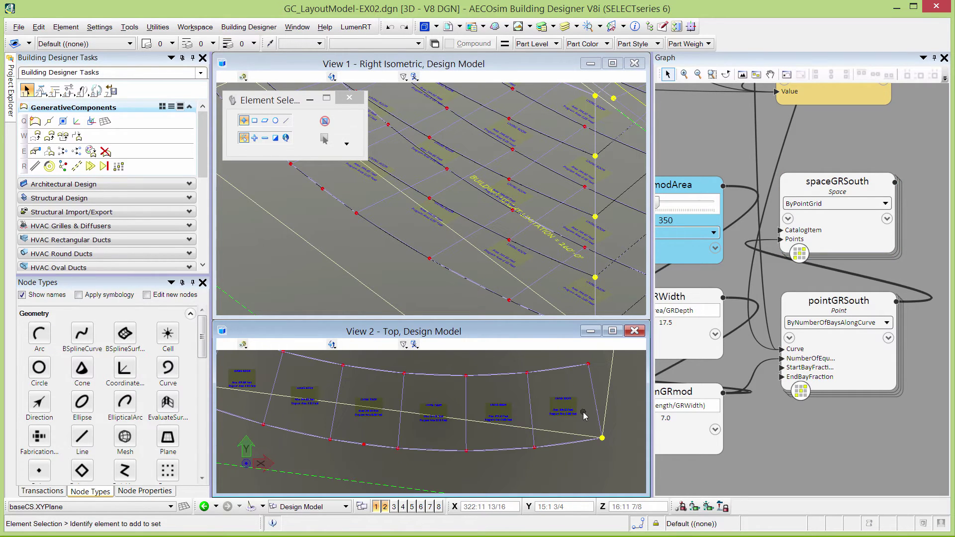
pyautogui.scroll(-2, 517, 436)
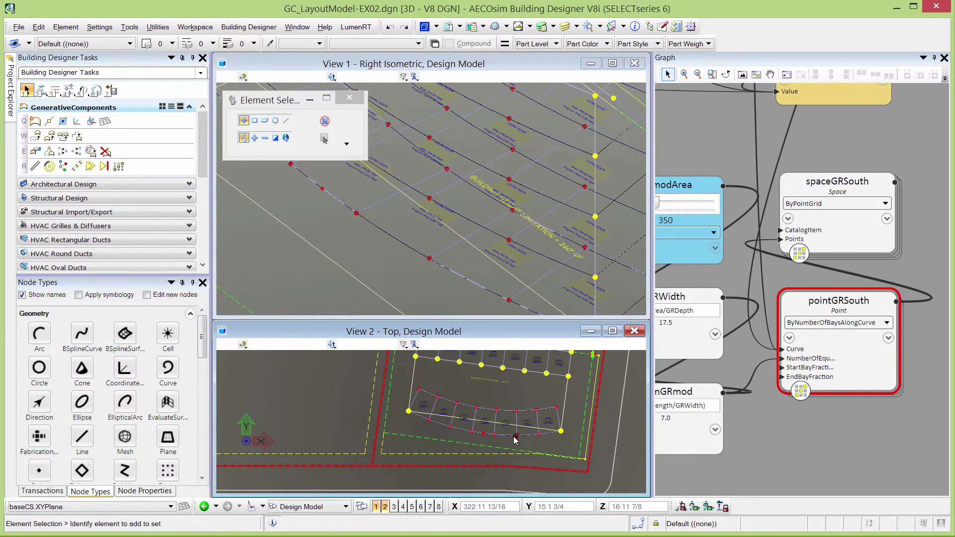
# Record the pointGRSouth and spaceGRSouth additions as transaction 14
pyautogui.click(53, 492)
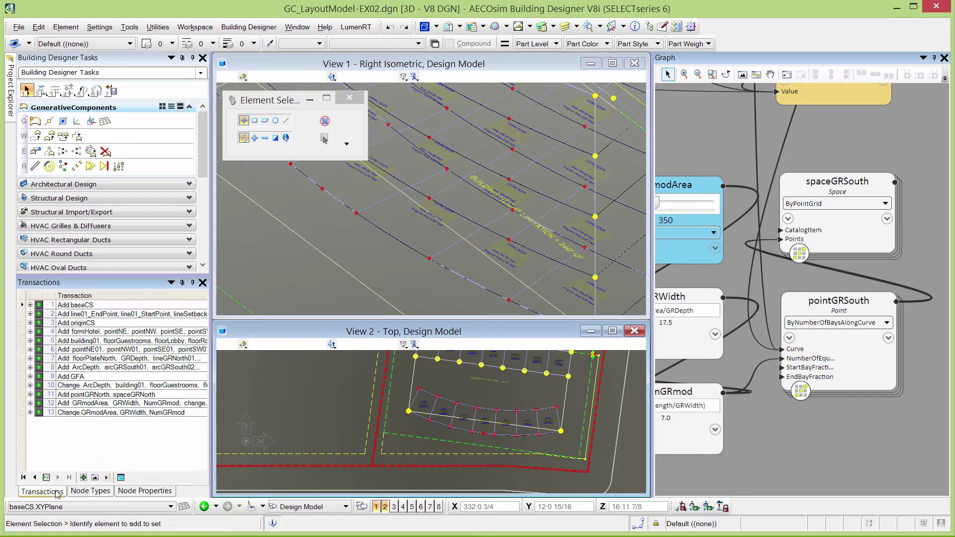
pyautogui.click(46, 478)
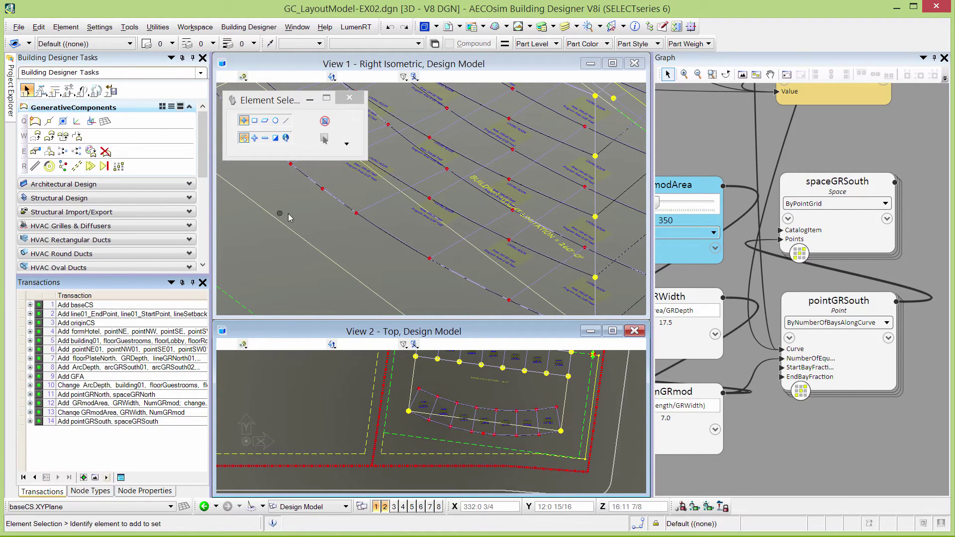
pyautogui.scroll(-3, 315, 276)
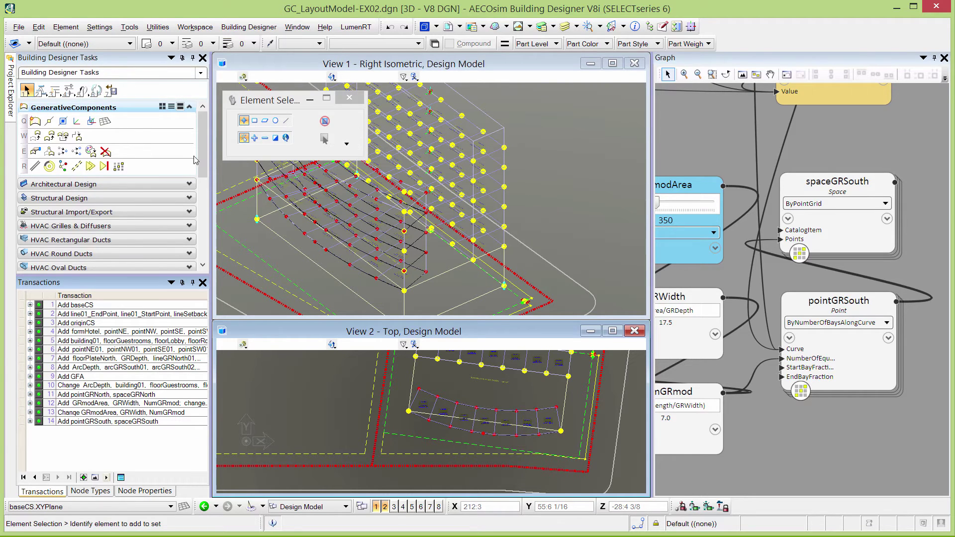
pyautogui.moveTo(202, 120); pyautogui.dragTo(203, 248)
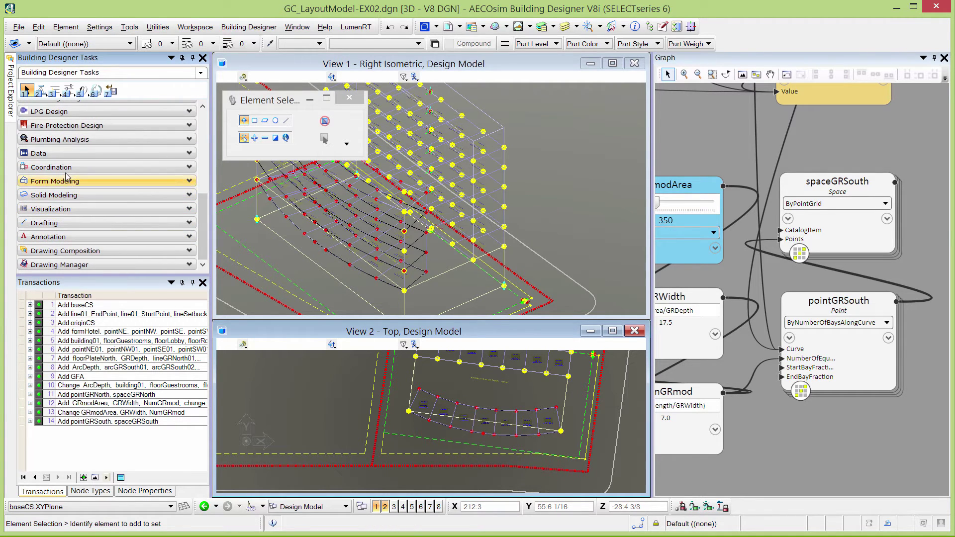
# Show the HotelRoom Modules schedule under Architectural > Space in DataGroup Explorer
pyautogui.click(58, 153)
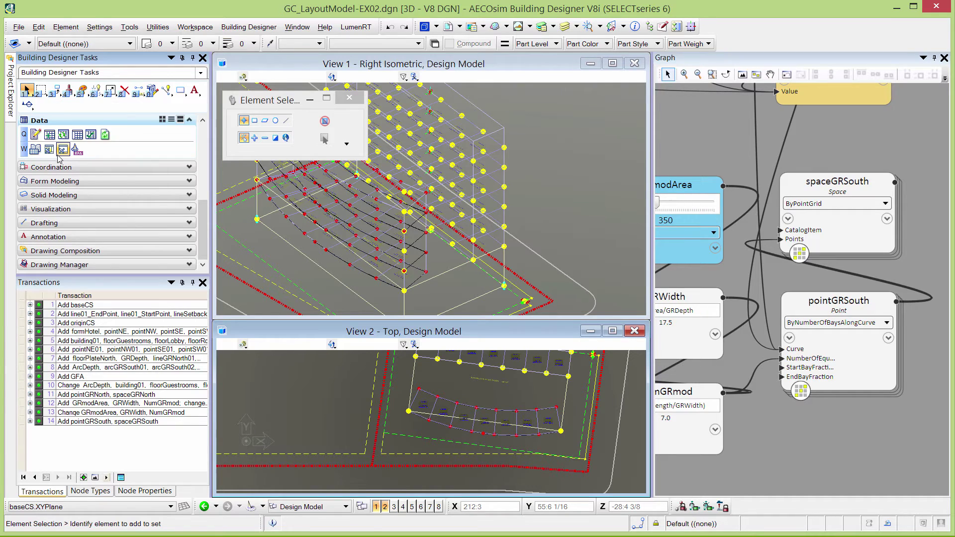
pyautogui.click(78, 134)
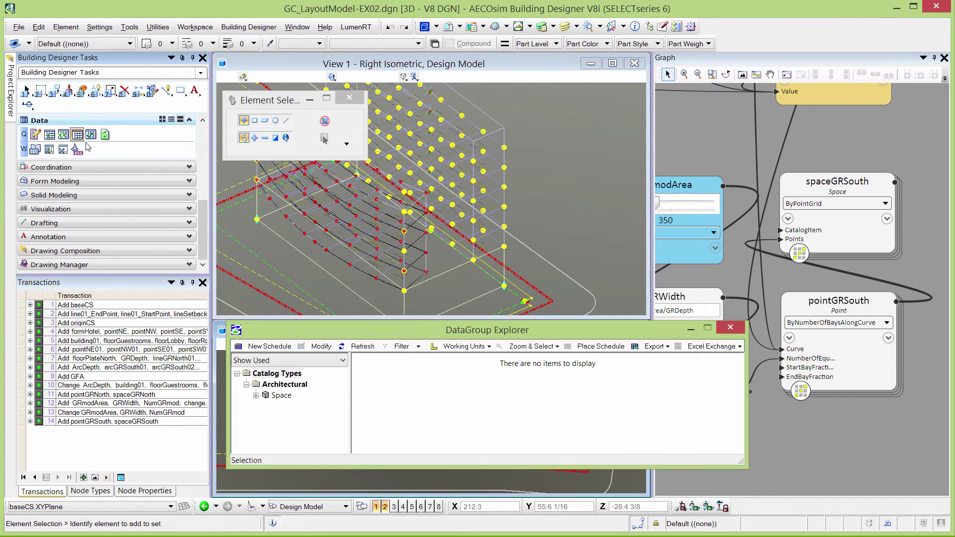
pyautogui.click(256, 395)
pyautogui.click(289, 417)
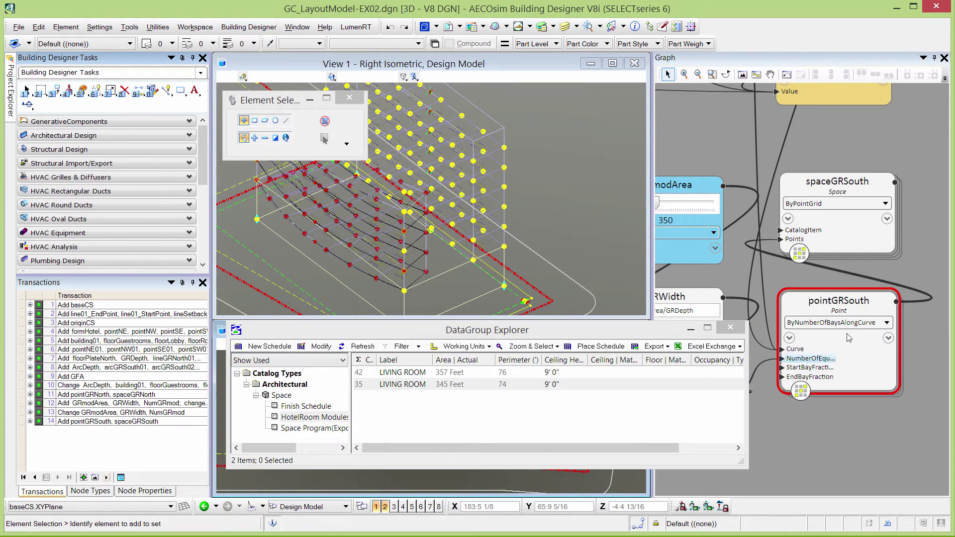
# Set spaceGRSouth to Deferred Update and record the change as a transaction
pyautogui.rightClick(835, 245)
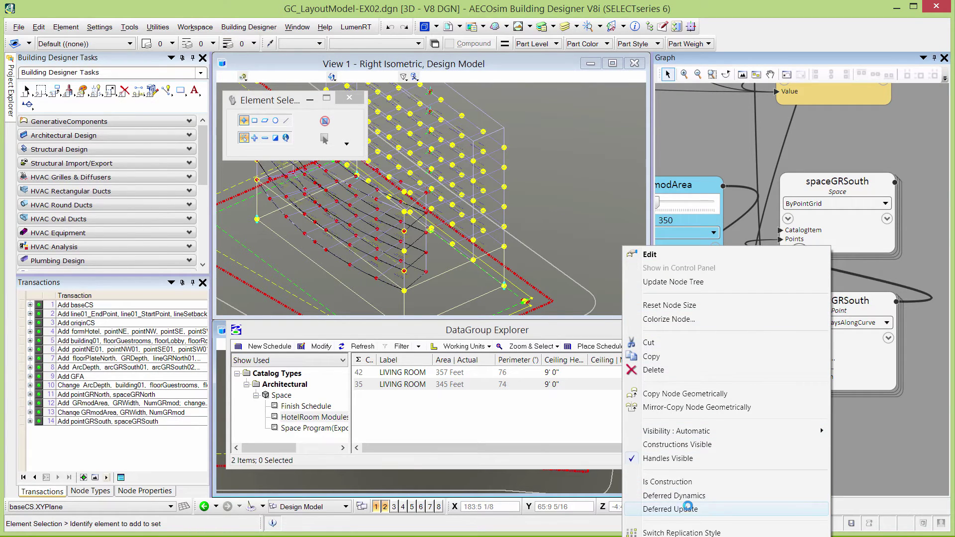
pyautogui.click(765, 288)
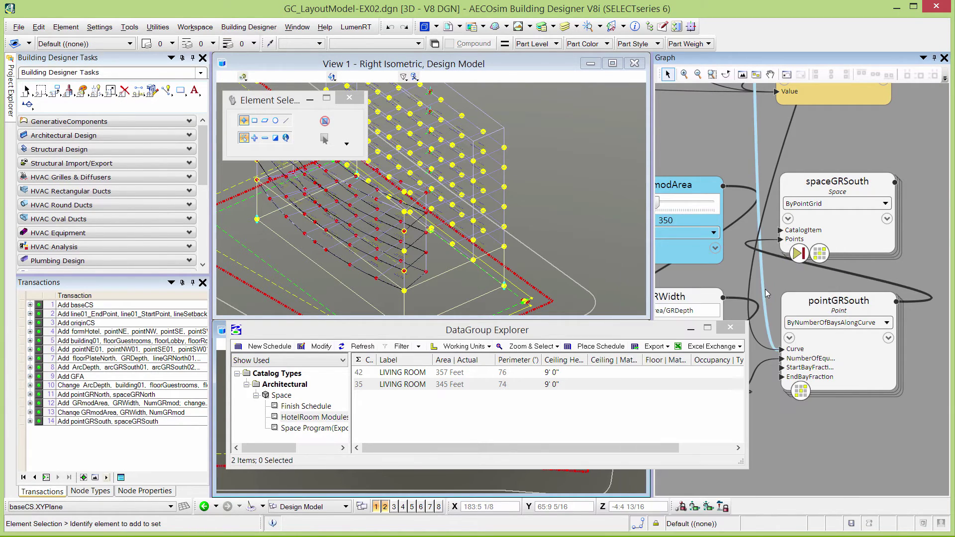
pyautogui.click(45, 477)
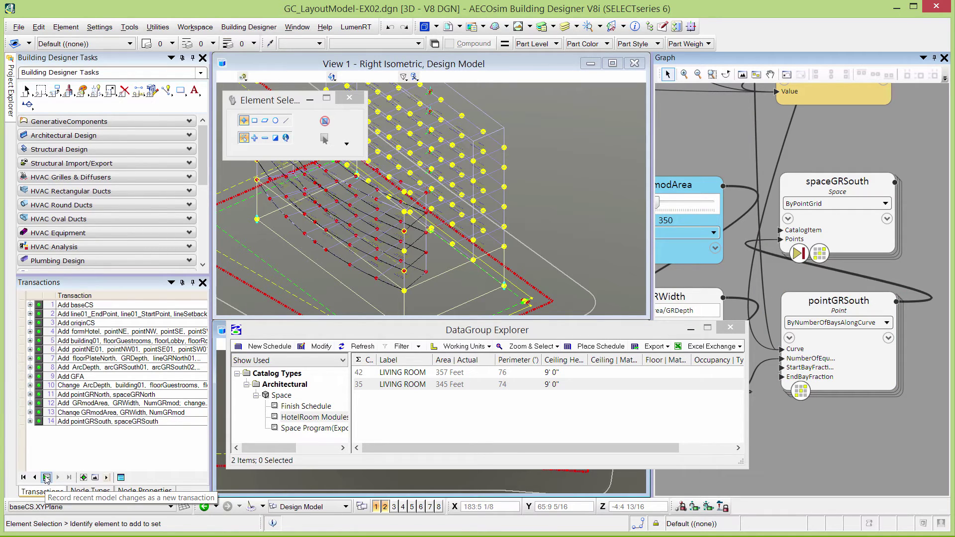
# Consolidate transactions 14 and 15 into one and bring up the Control Panel
pyautogui.keyDown('shift'); pyautogui.click(22, 431); pyautogui.keyUp('shift')
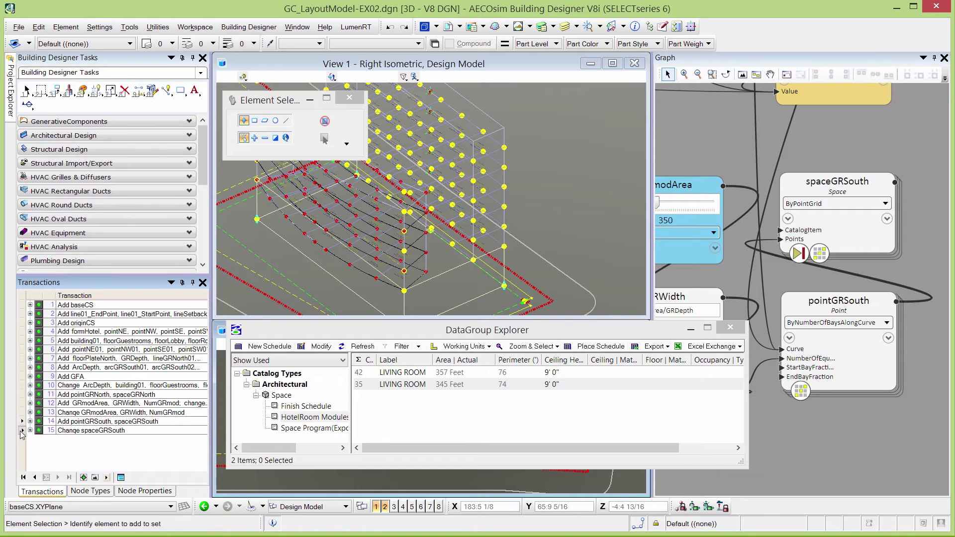
pyautogui.rightClick(81, 430)
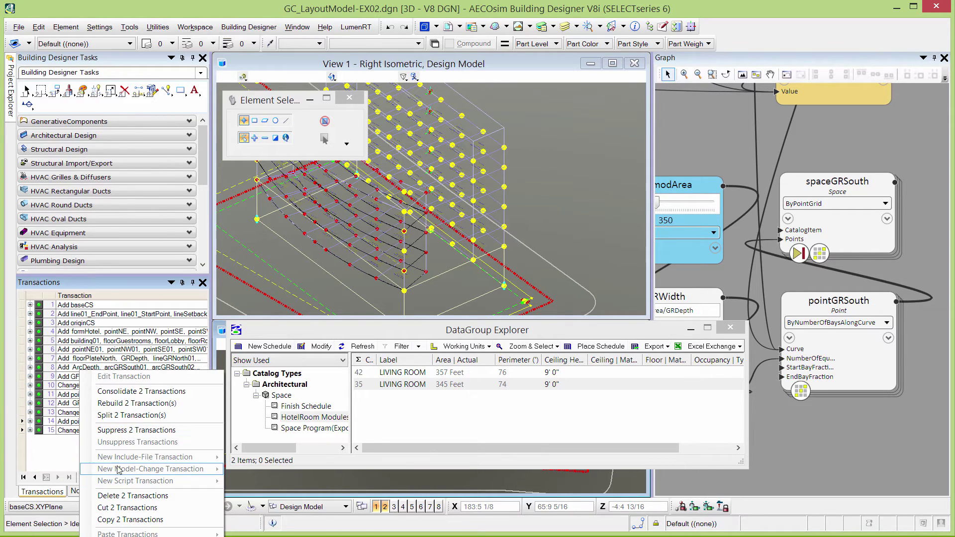
pyautogui.click(133, 392)
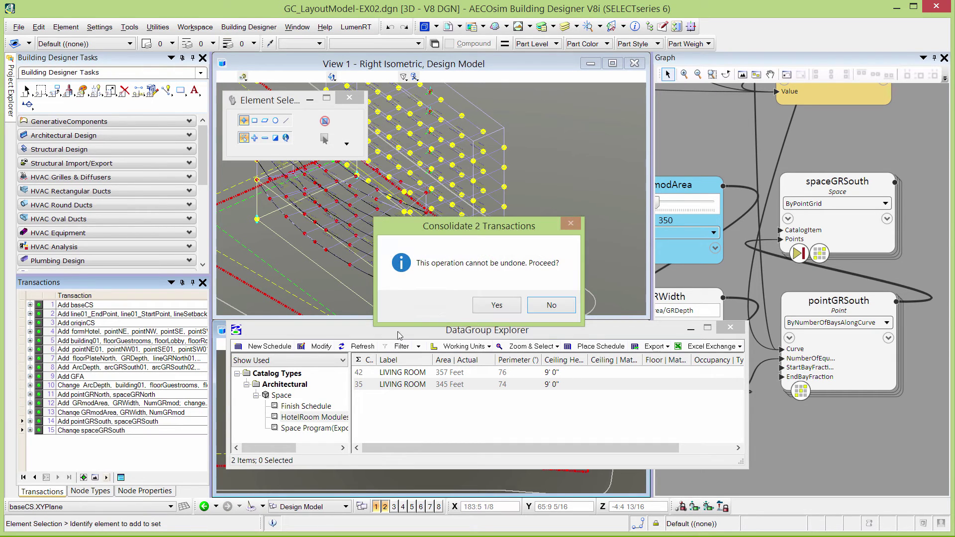
pyautogui.click(485, 308)
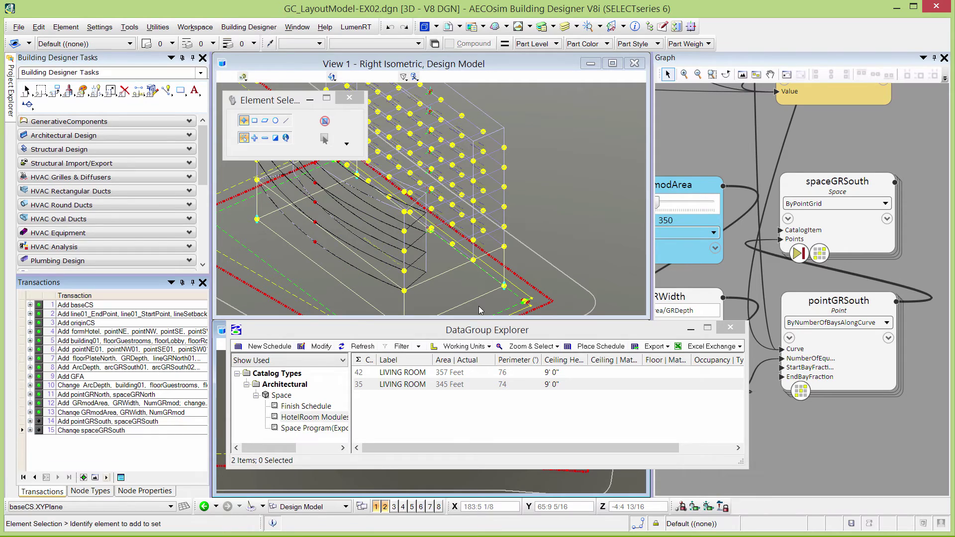
pyautogui.click(70, 121)
pyautogui.click(69, 91)
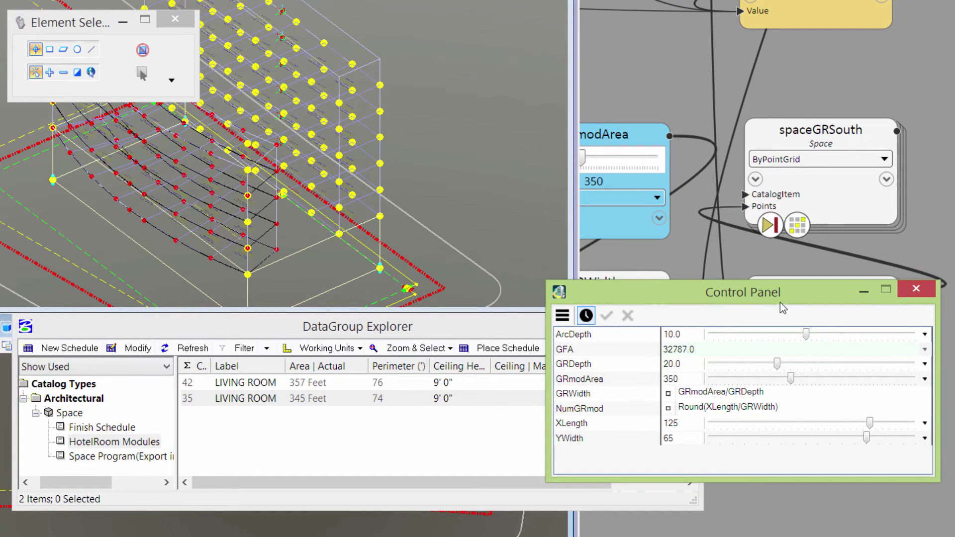
# Set ArcDepth 10→20, GRDepth 20→25, GRmodArea 350→315 in the Control Panel and apply them
pyautogui.moveTo(805, 334); pyautogui.dragTo(916, 345)
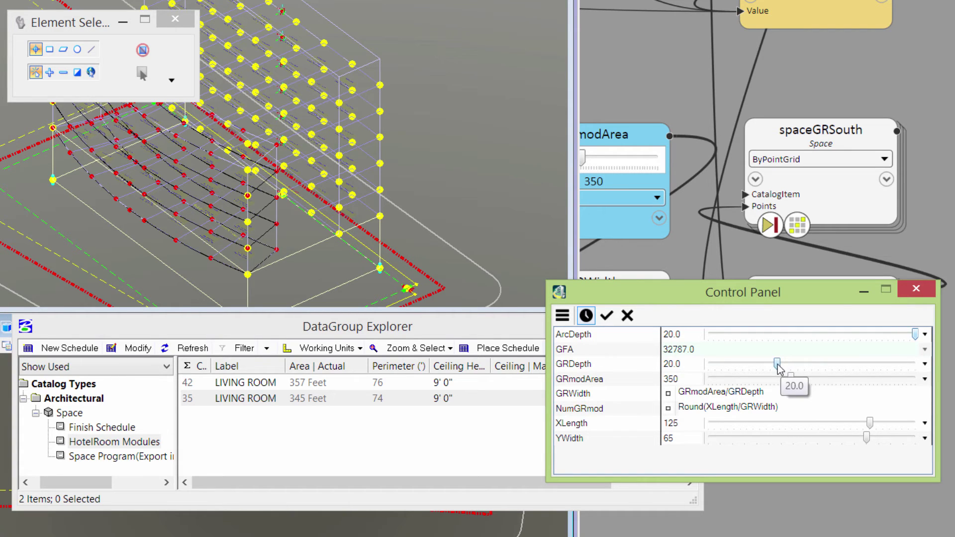
pyautogui.moveTo(780, 365); pyautogui.dragTo(848, 365)
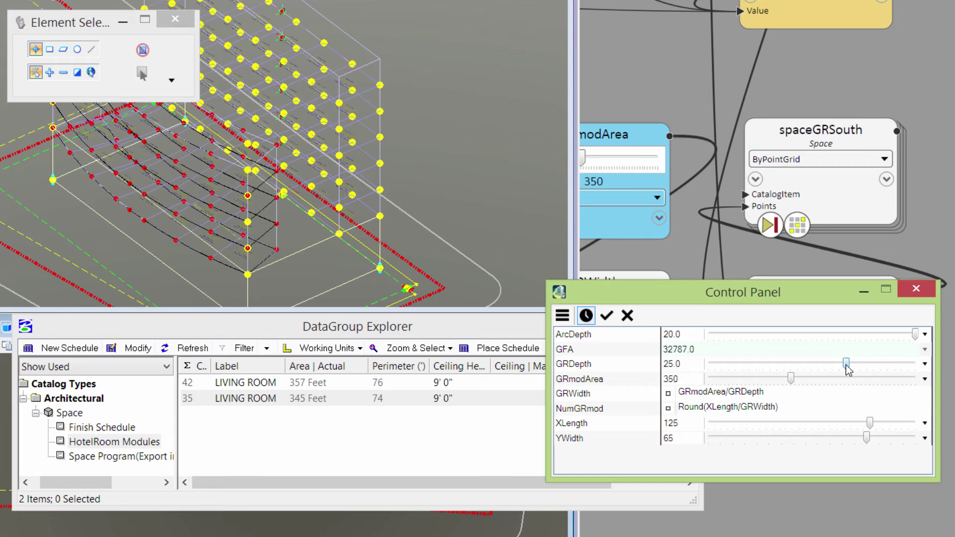
pyautogui.moveTo(794, 384)
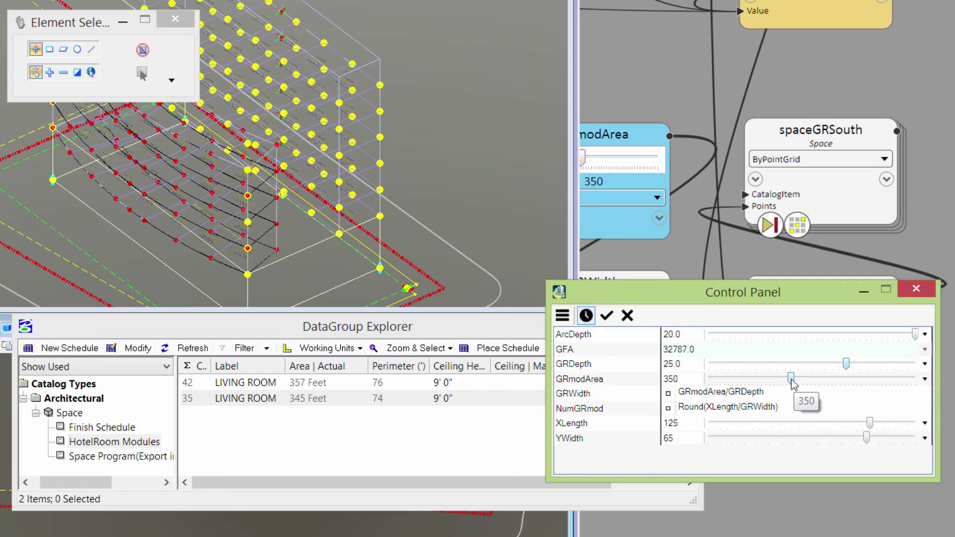
pyautogui.moveTo(790, 379); pyautogui.dragTo(762, 380)
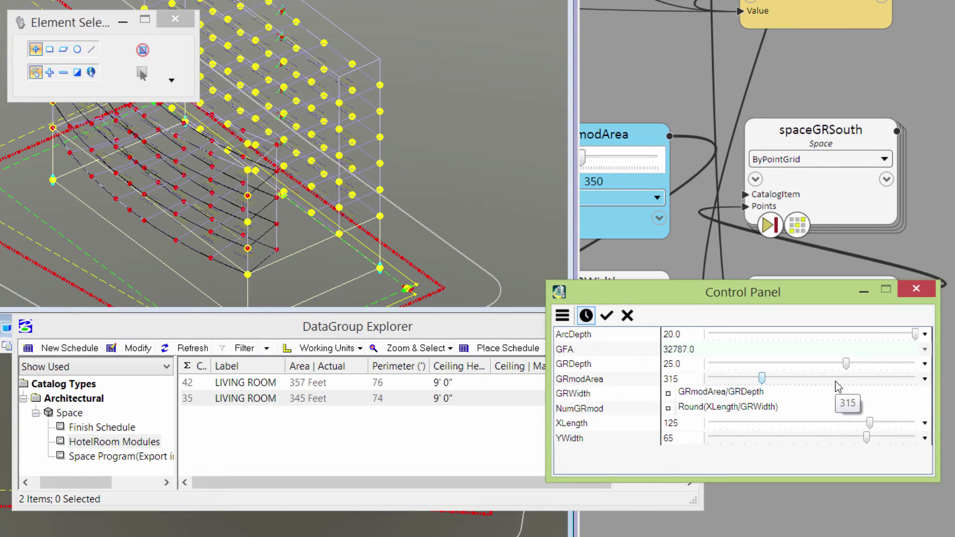
pyautogui.click(606, 317)
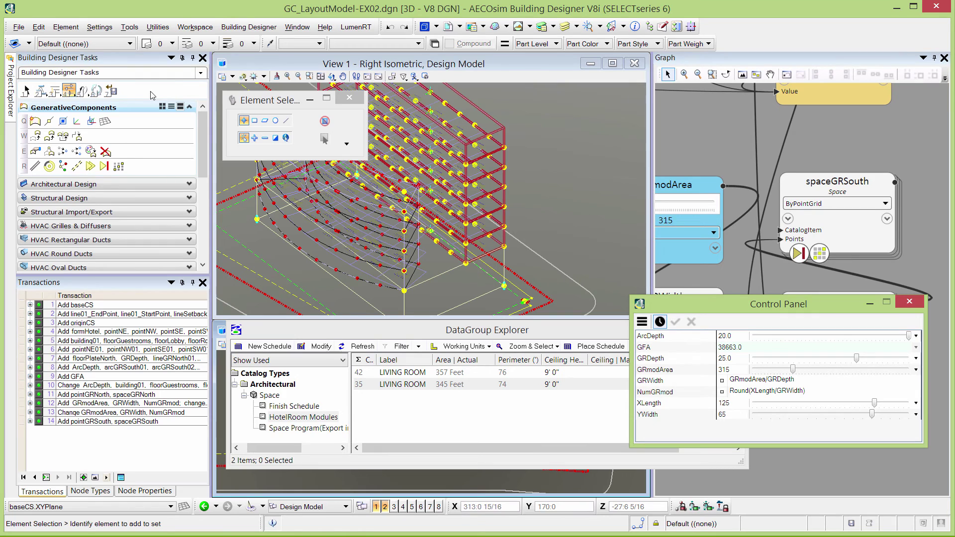
# Clear the module highlight and refresh DataGroup Explorer to list rooms at 312, 313, 294 Feet
pyautogui.click(98, 91)
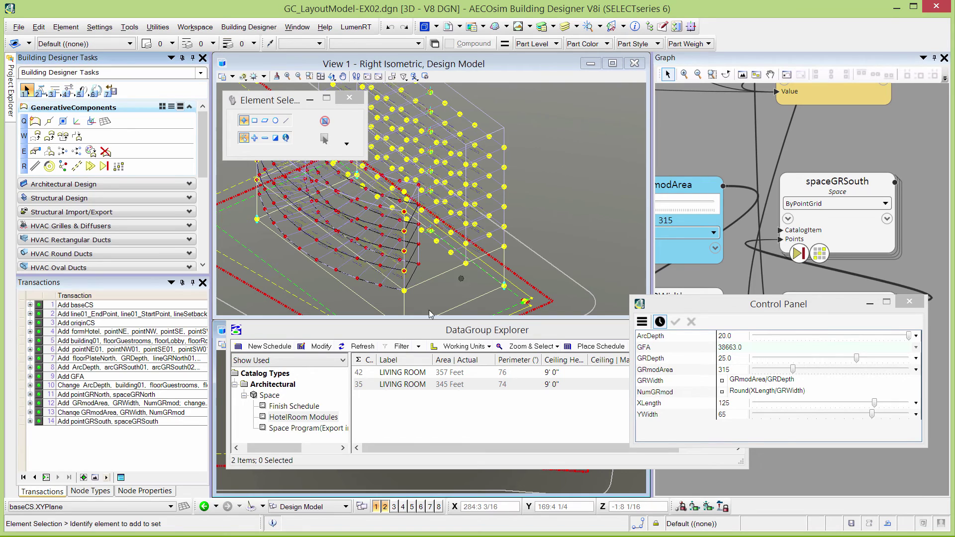
pyautogui.click(362, 346)
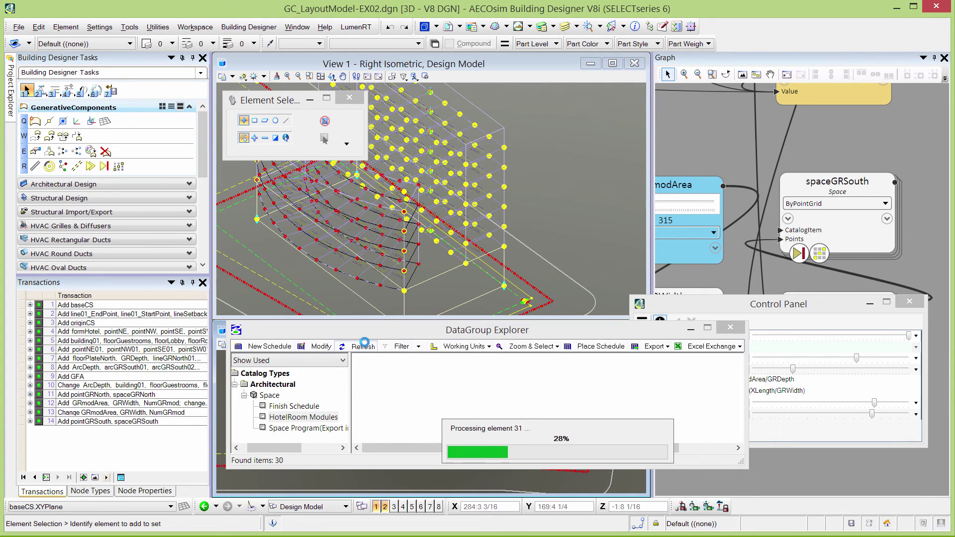